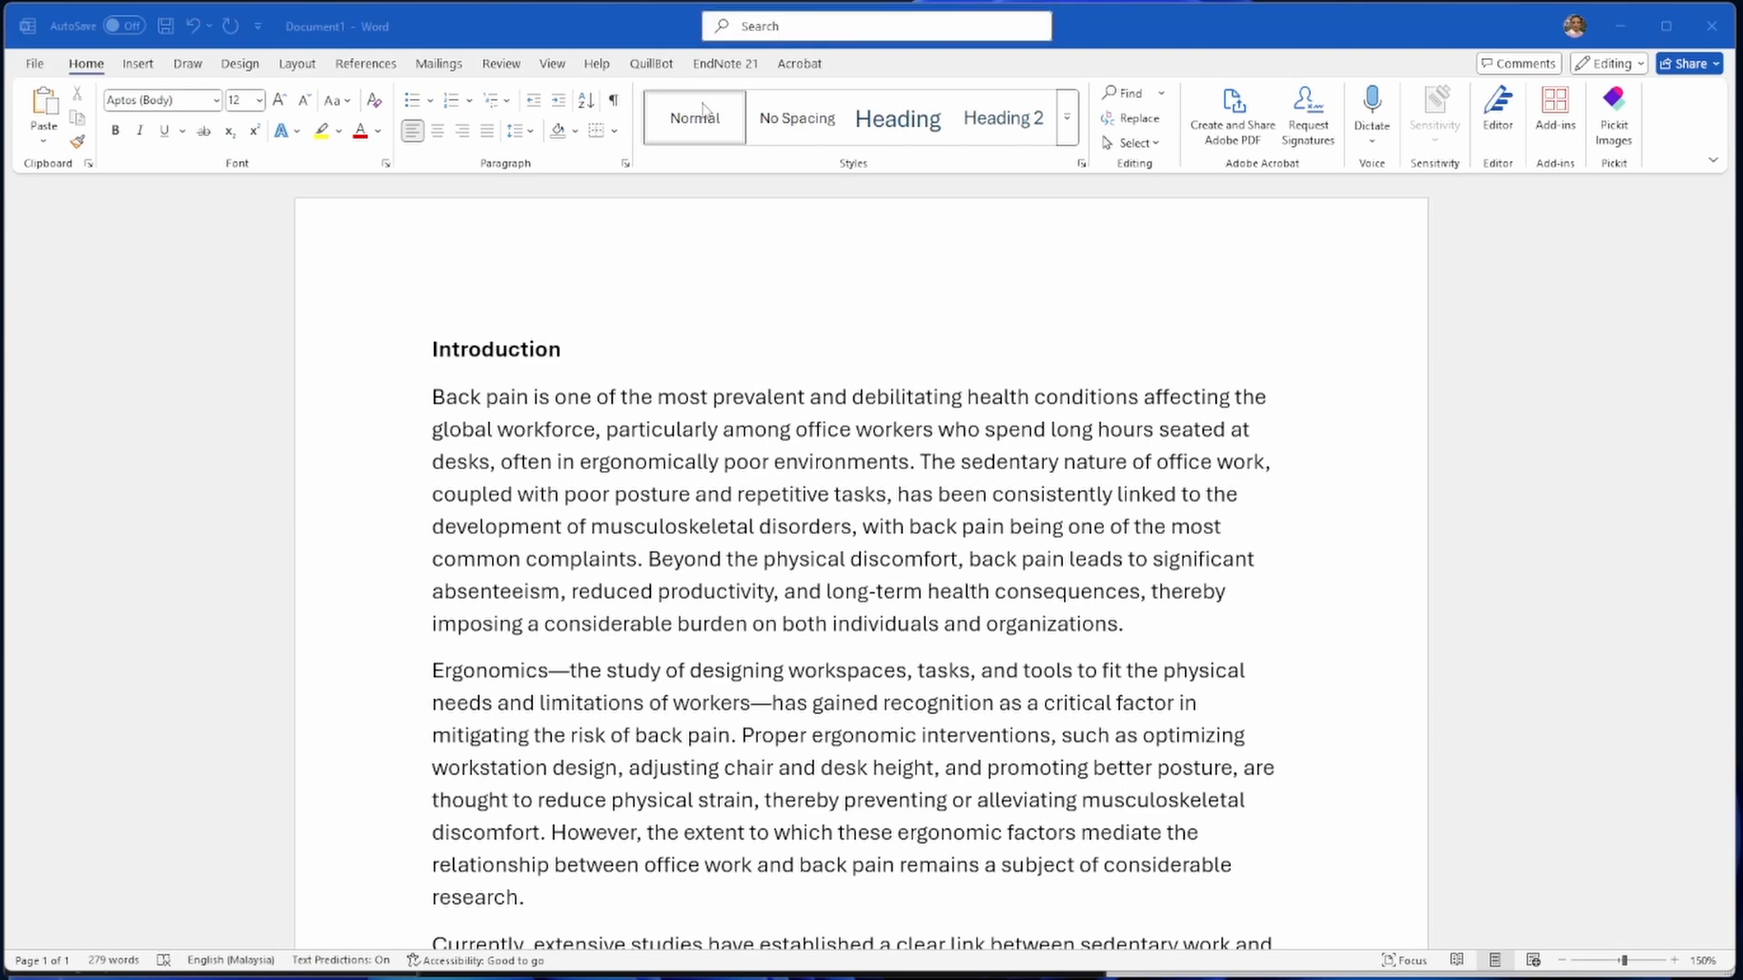
- After the sentence ending "ergonomically poor environments.", start an EndNote citation and search the libraries for "prevalence and back pain"
left_click(730, 65)
left_click(739, 65)
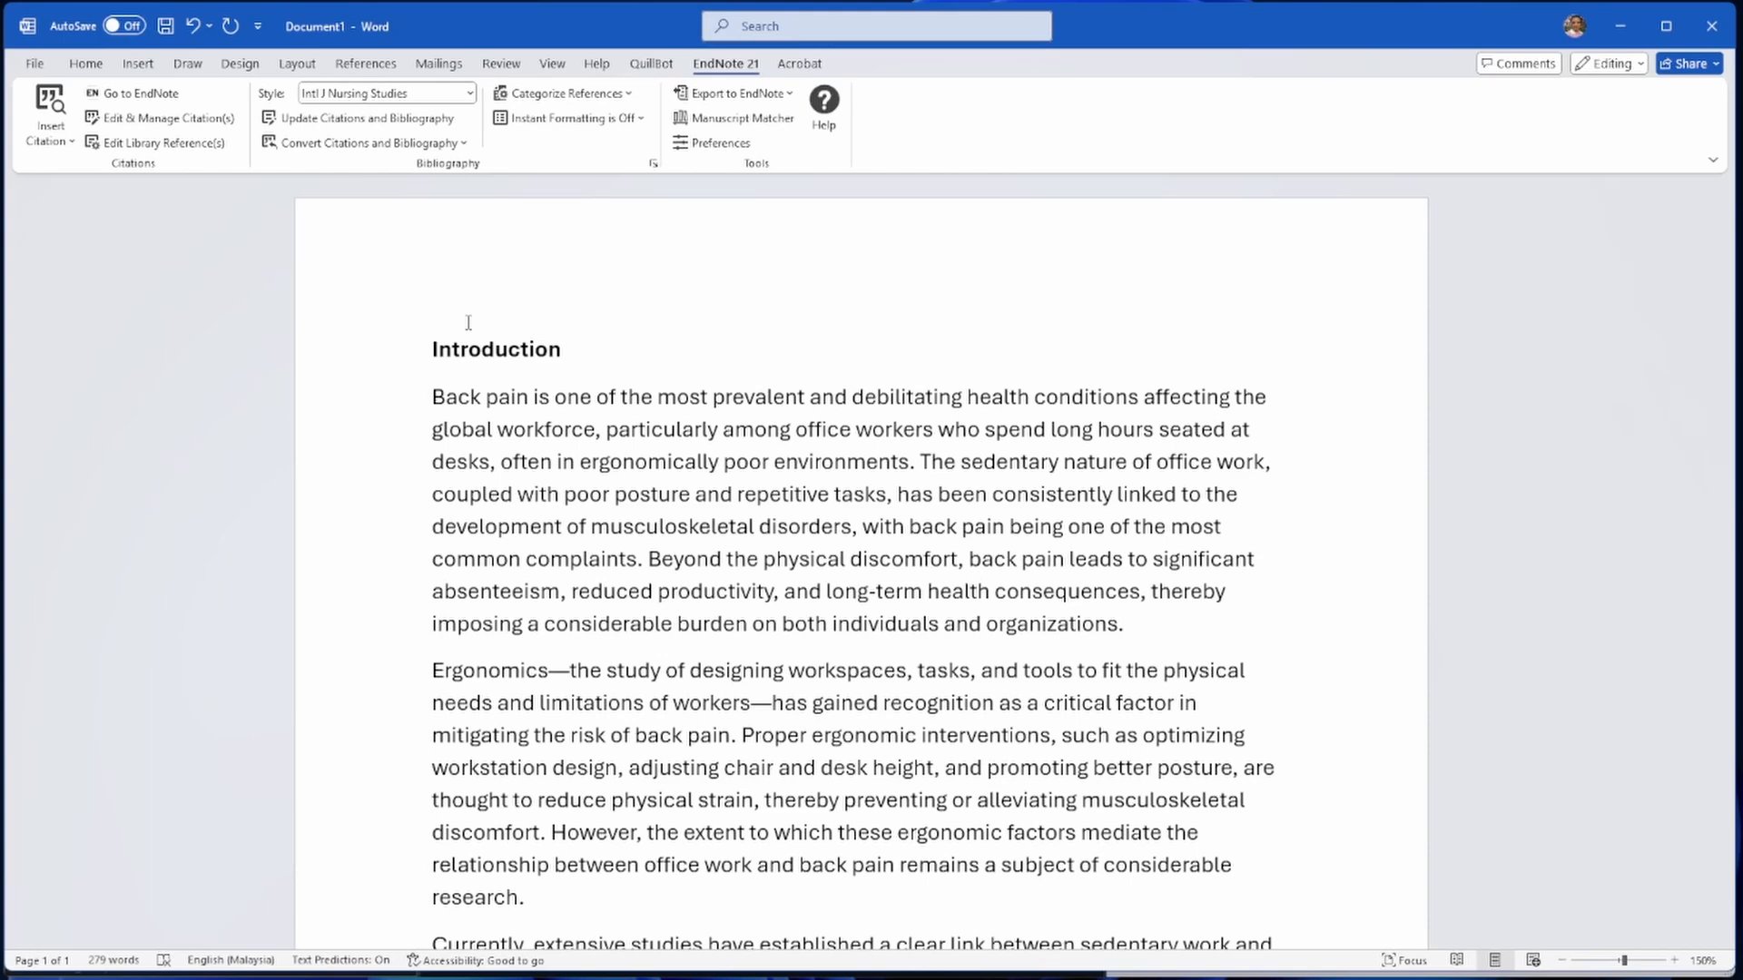
left_click(921, 461)
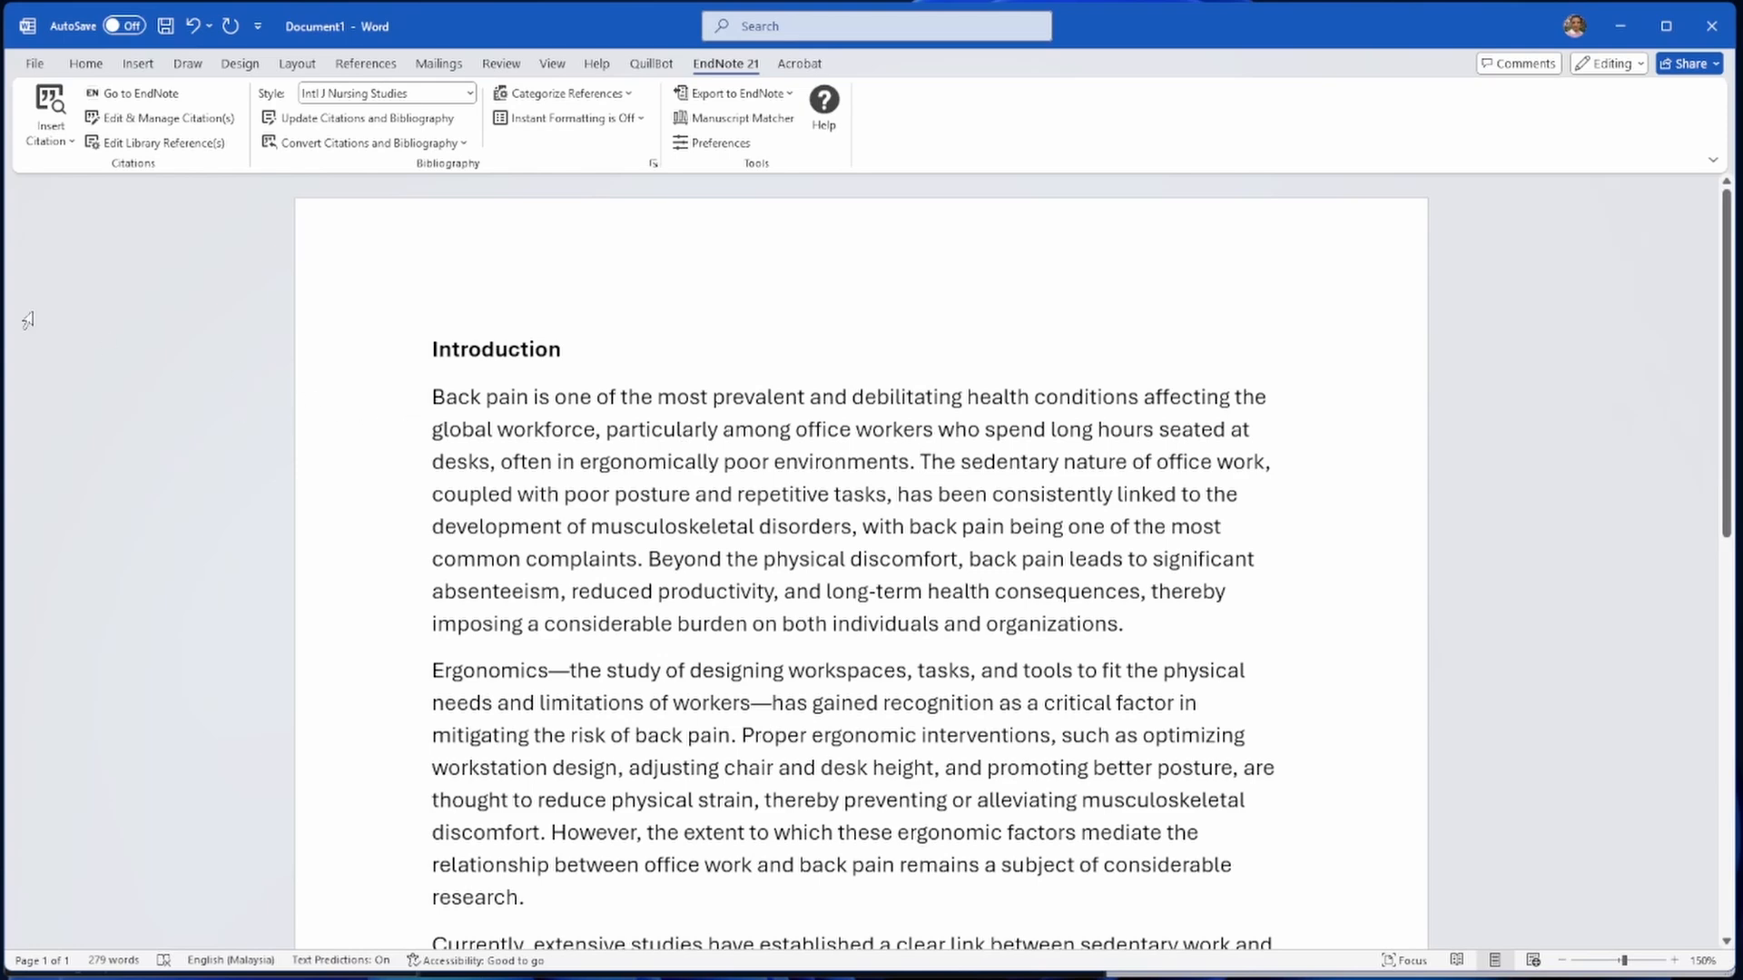
left_click(71, 140)
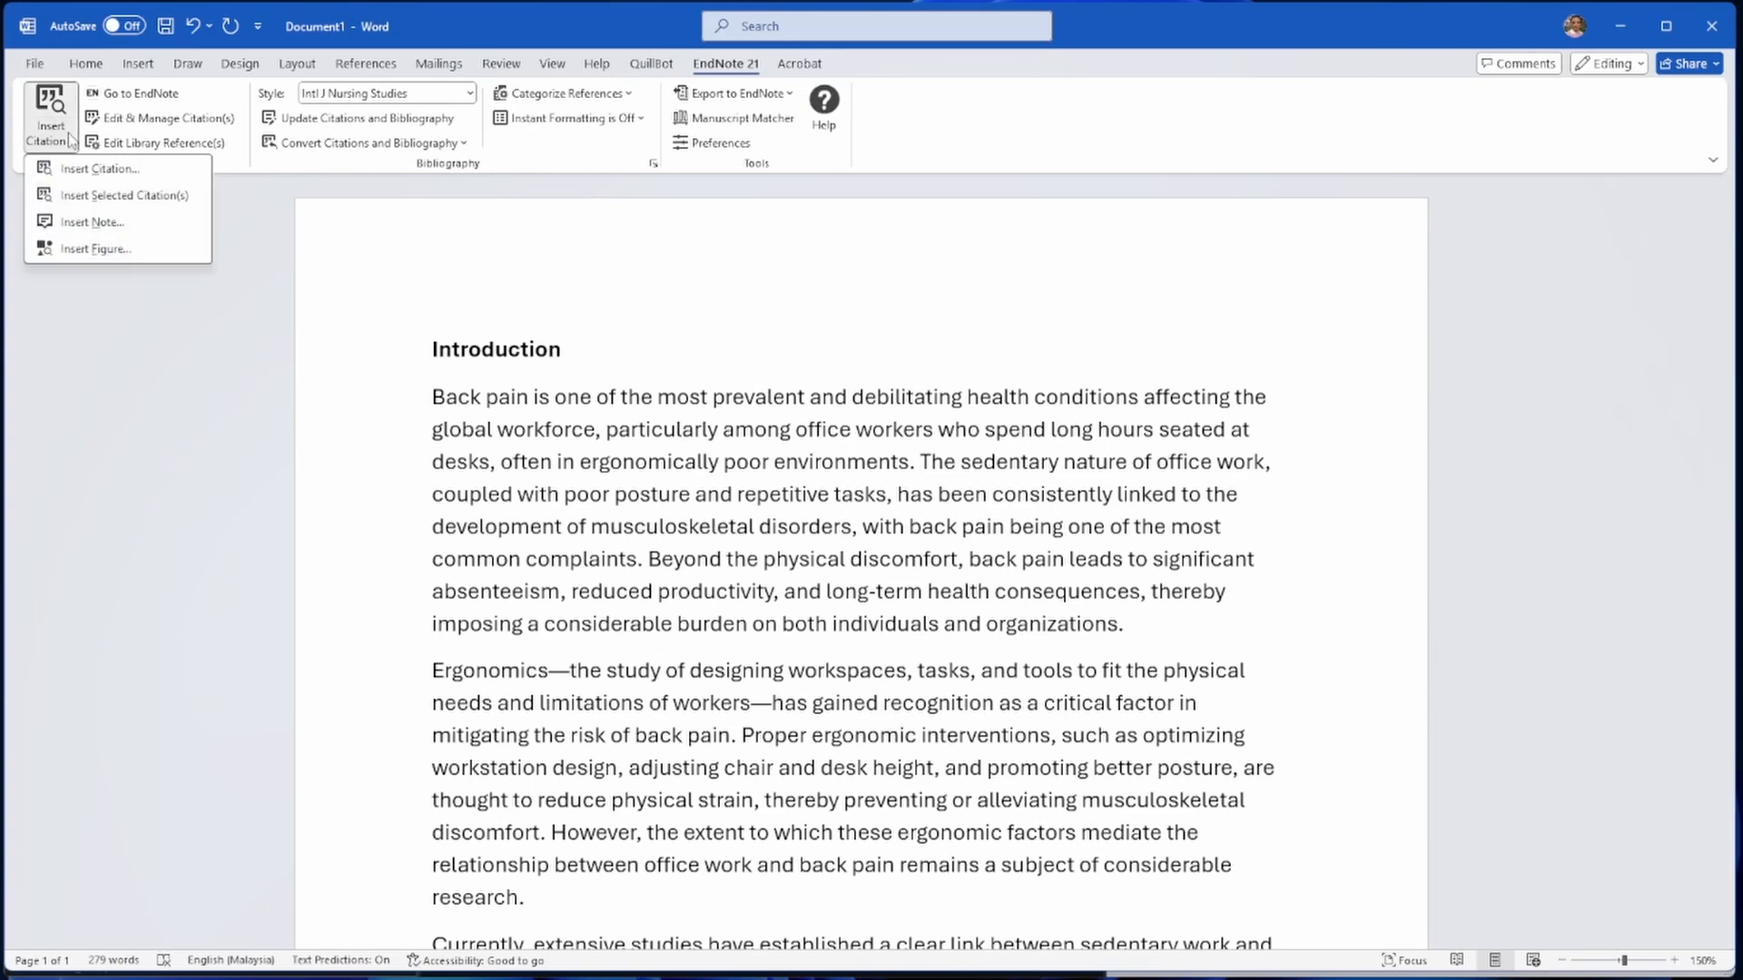
left_click(75, 169)
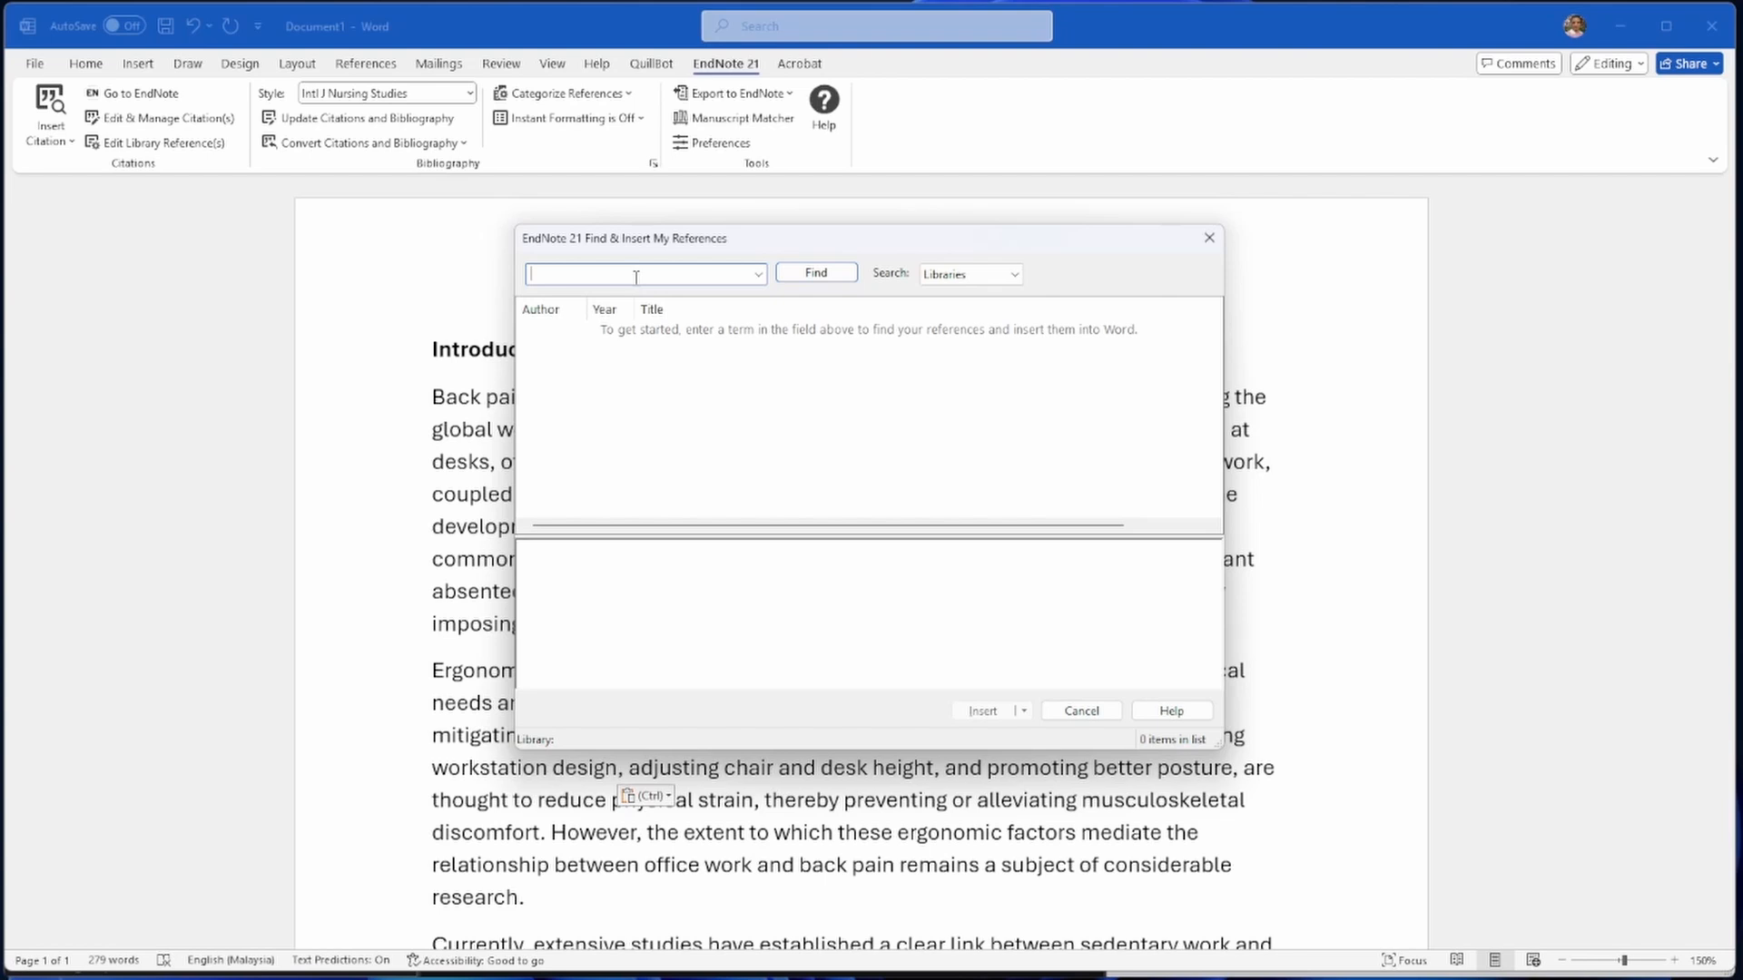
type("prevalence and back pain")
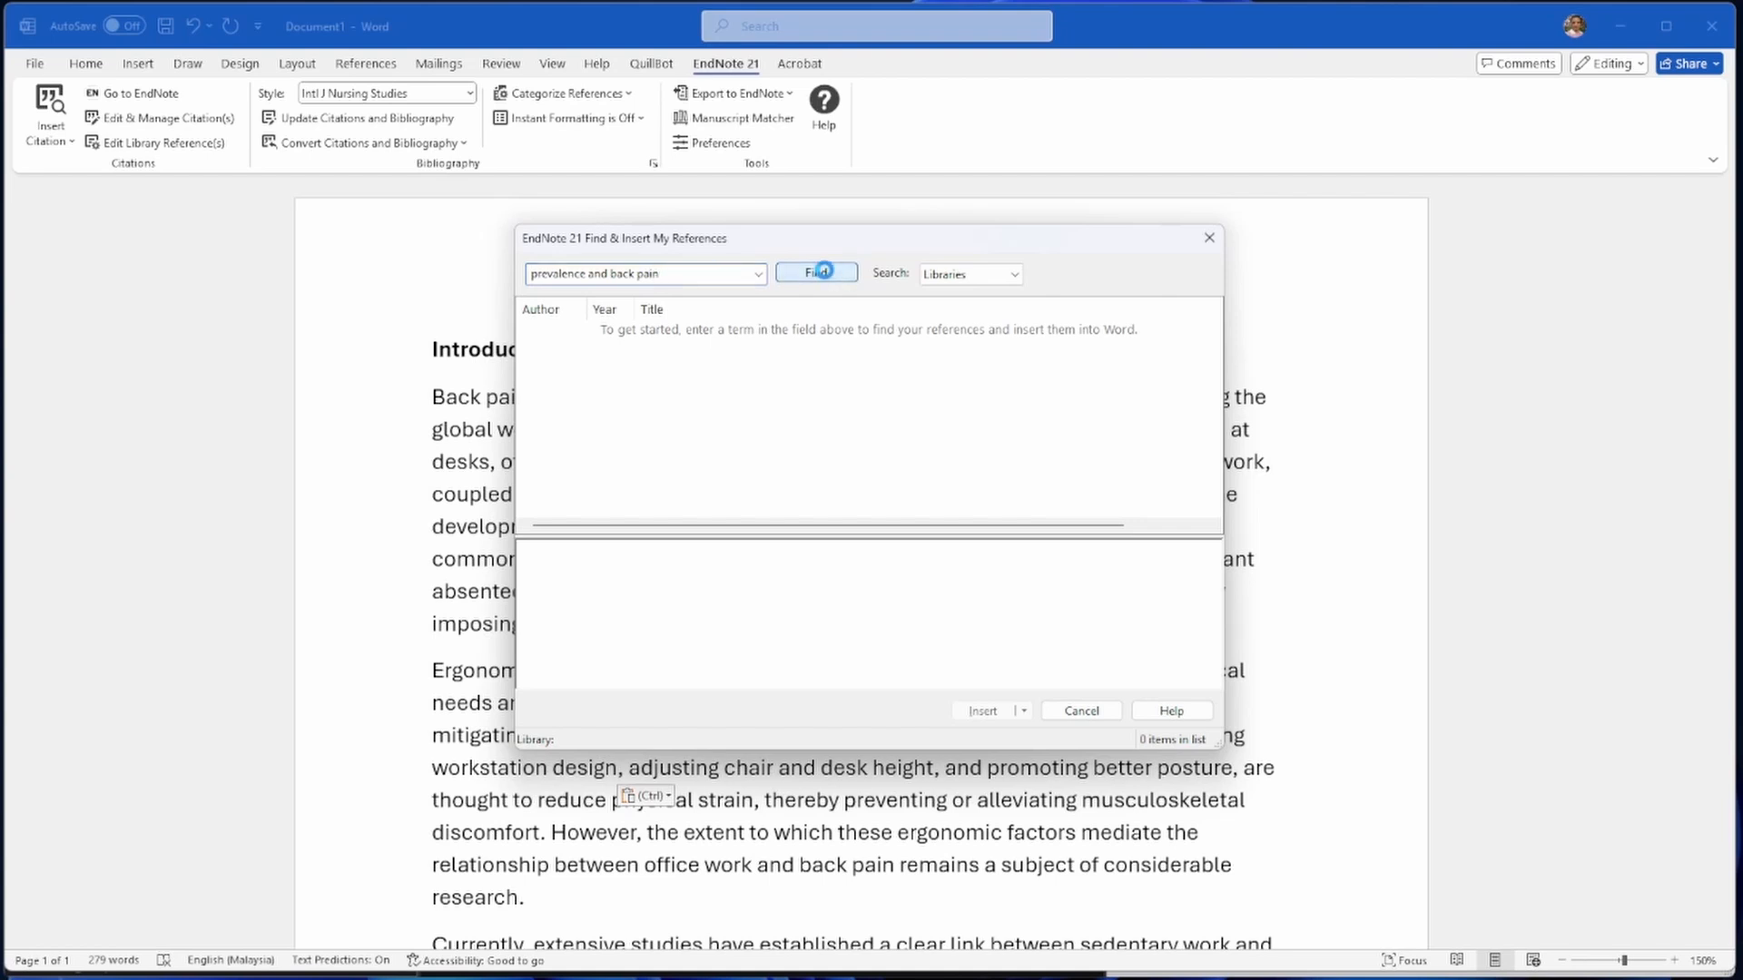
left_click(826, 274)
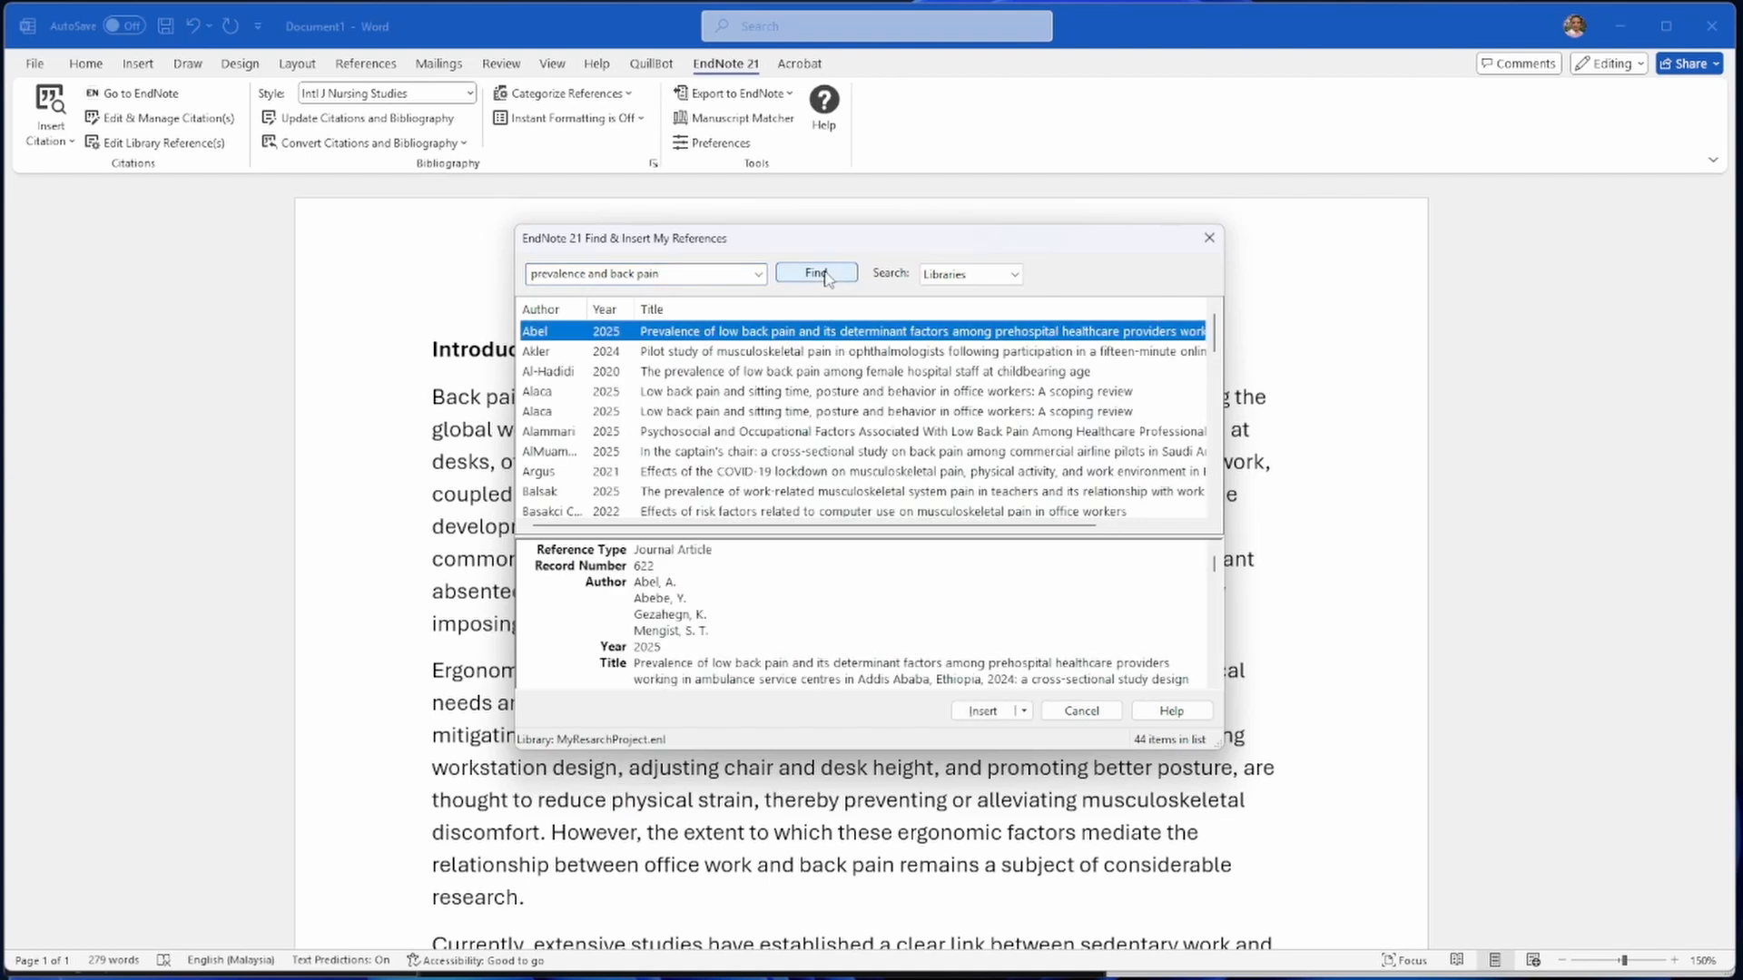
- Insert one citation combining six found references: the prehospital providers, female hospital staff, sitting-time, computer-use risk, ergonomic intervention program and global musculoskeletal pattern studies
left_click(691, 372, "ctrl")
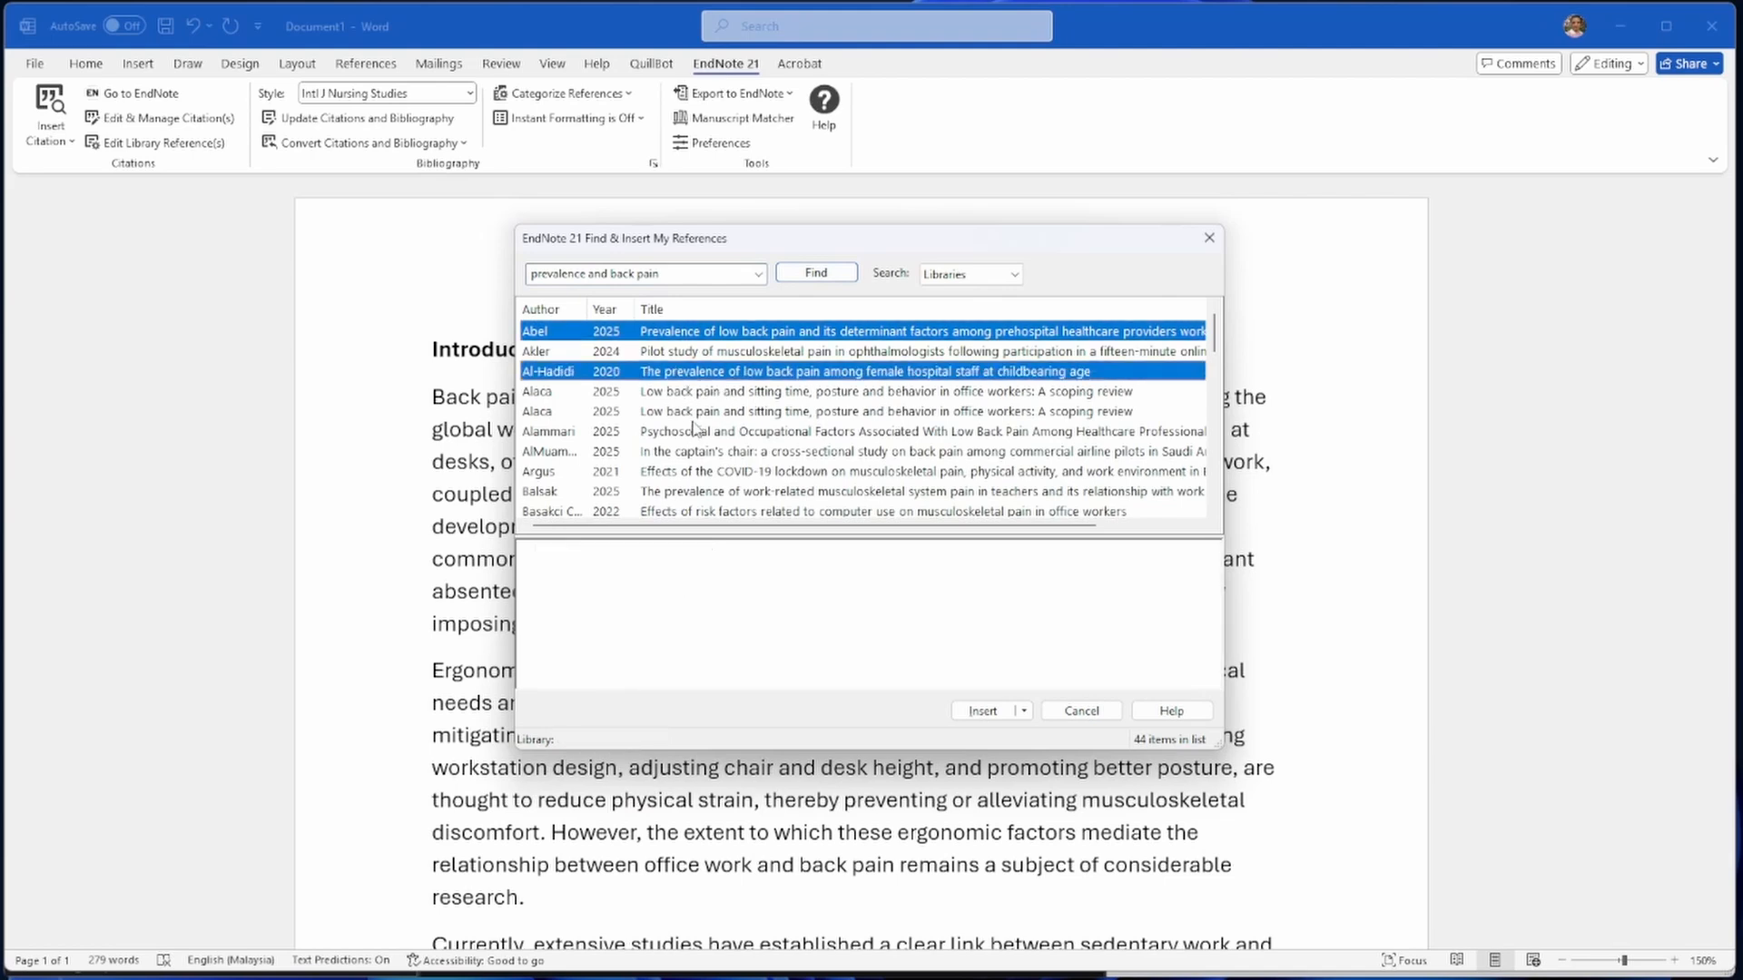
left_click(697, 411, "ctrl")
scroll(713, 451, "down", 1)
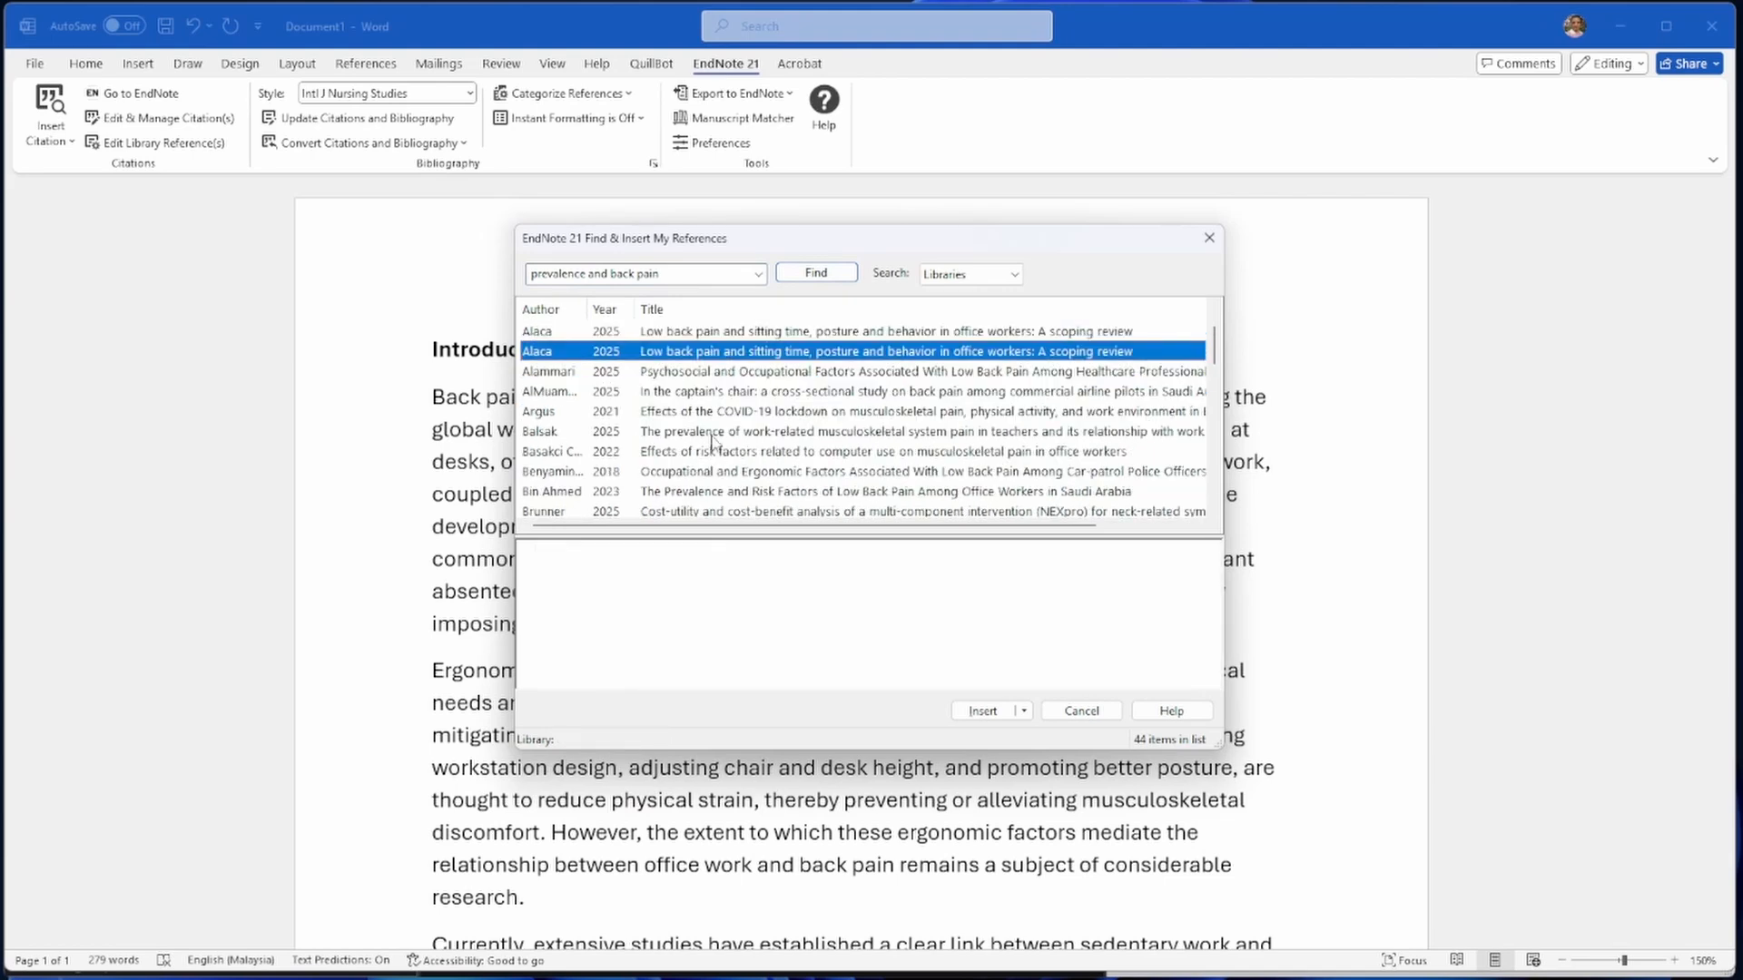
left_click(701, 451, "ctrl")
scroll(700, 457, "down", 1)
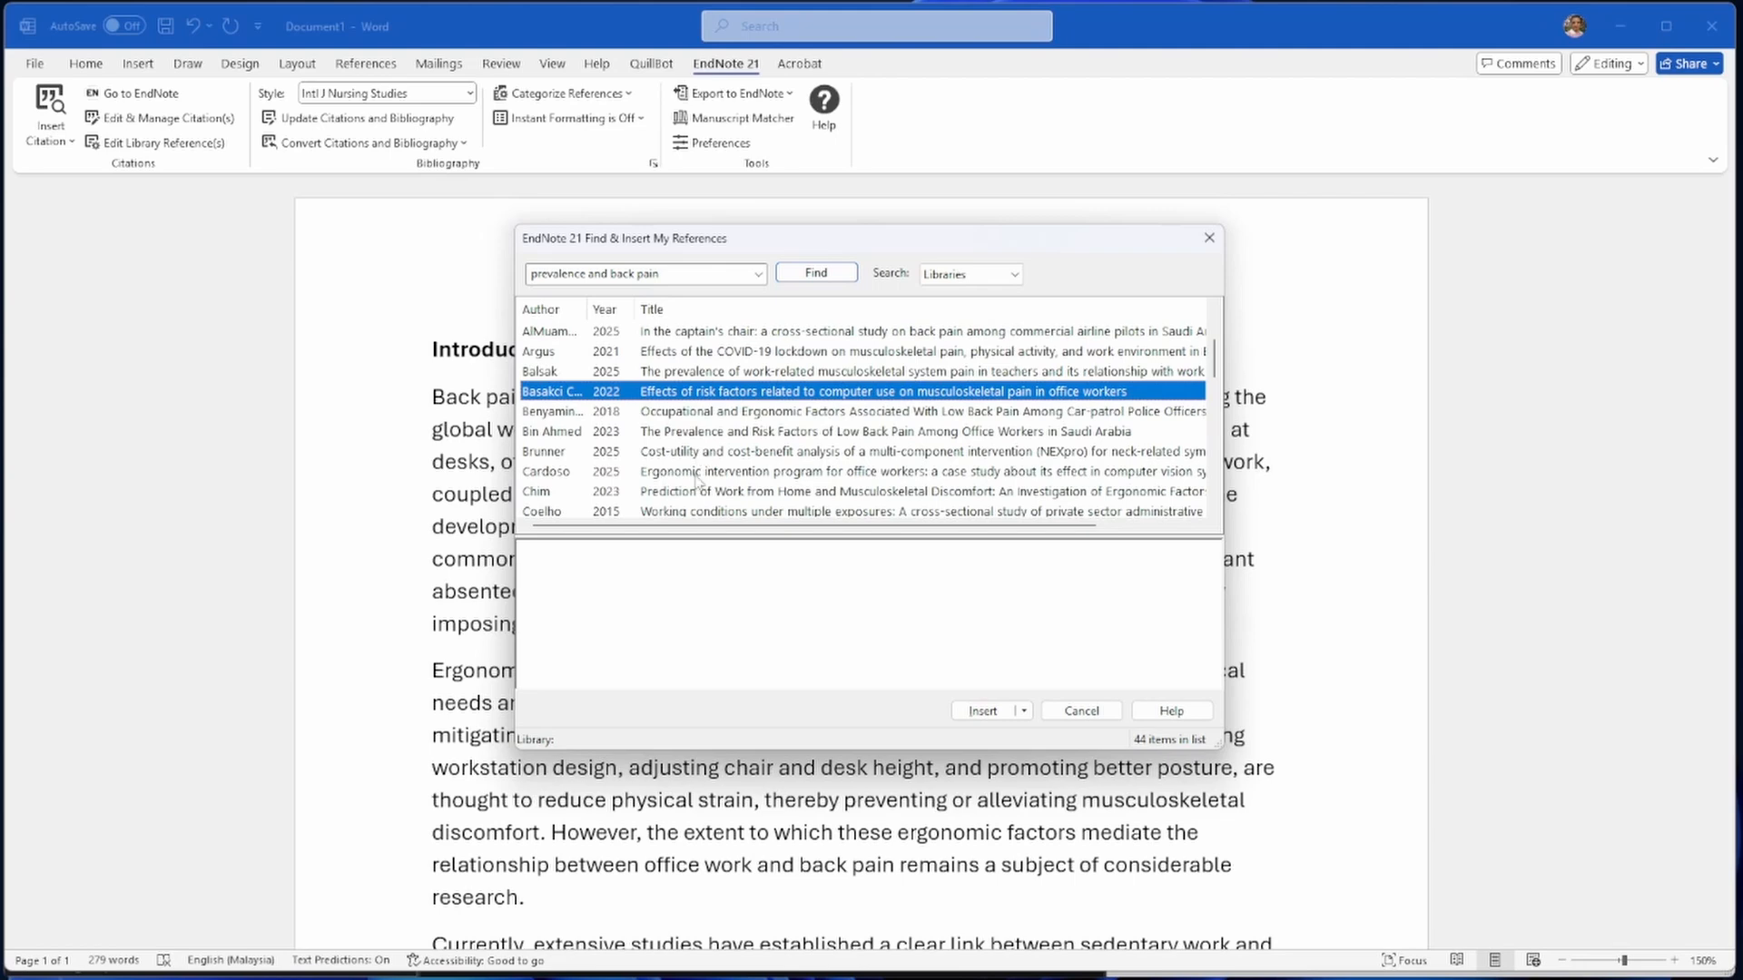
left_click(698, 473, "ctrl")
scroll(700, 467, "down", 2)
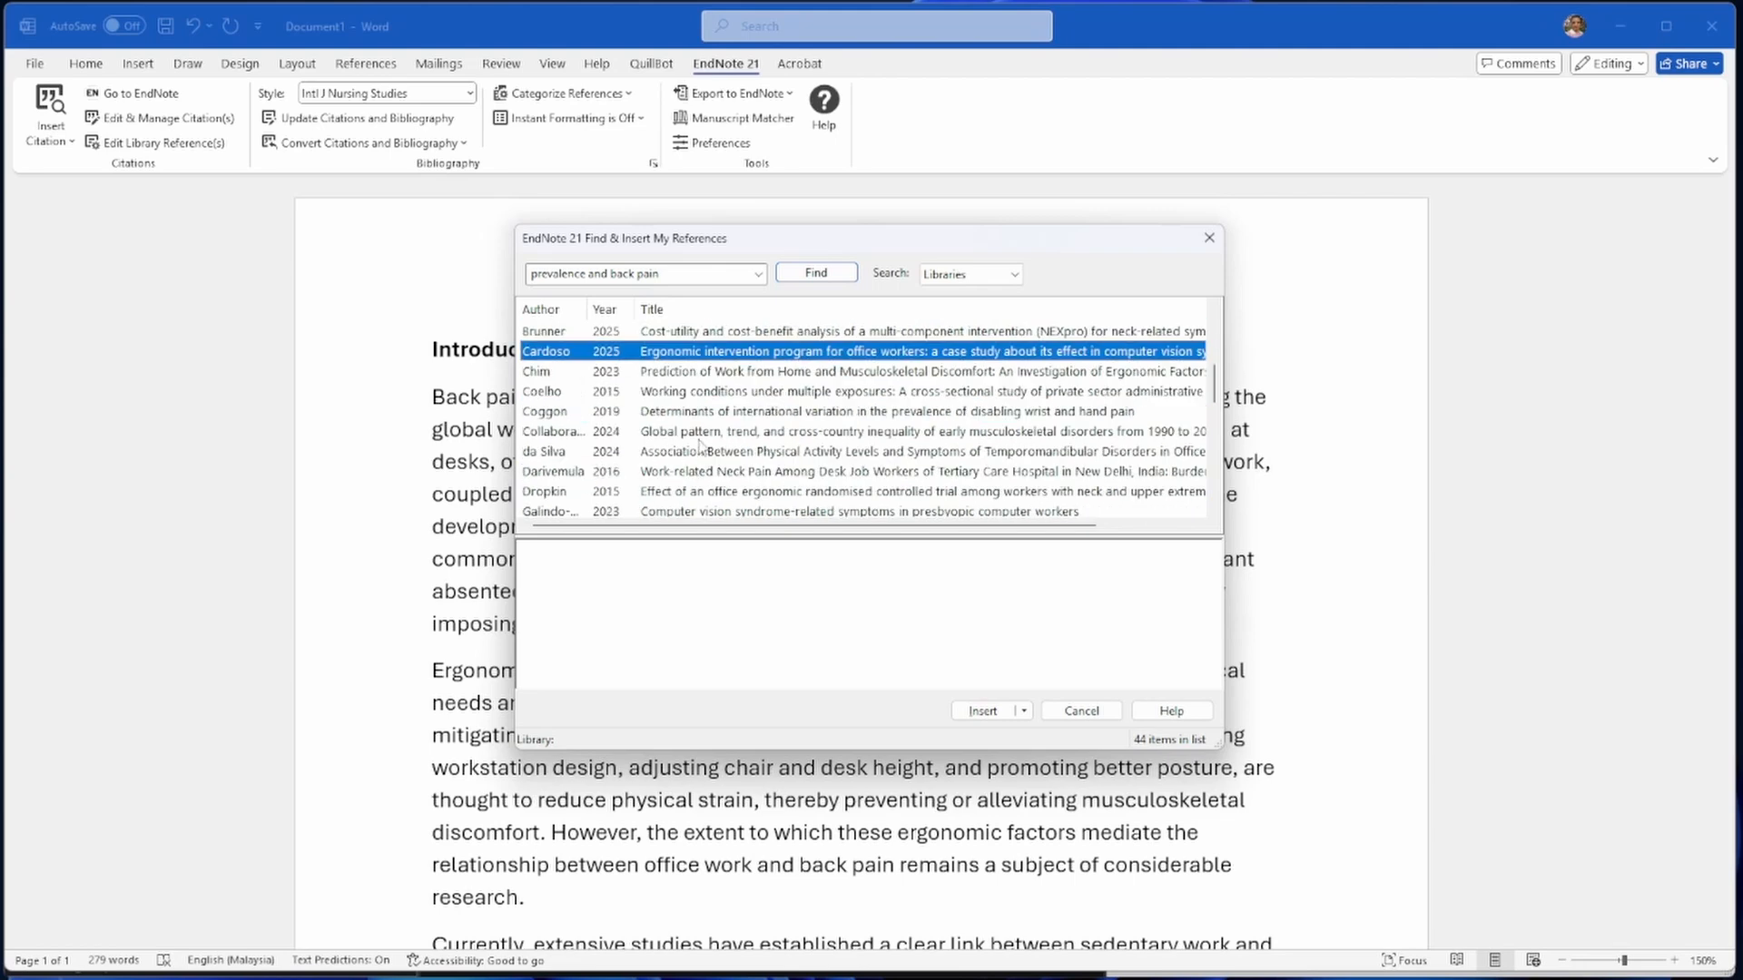
left_click(703, 433, "ctrl")
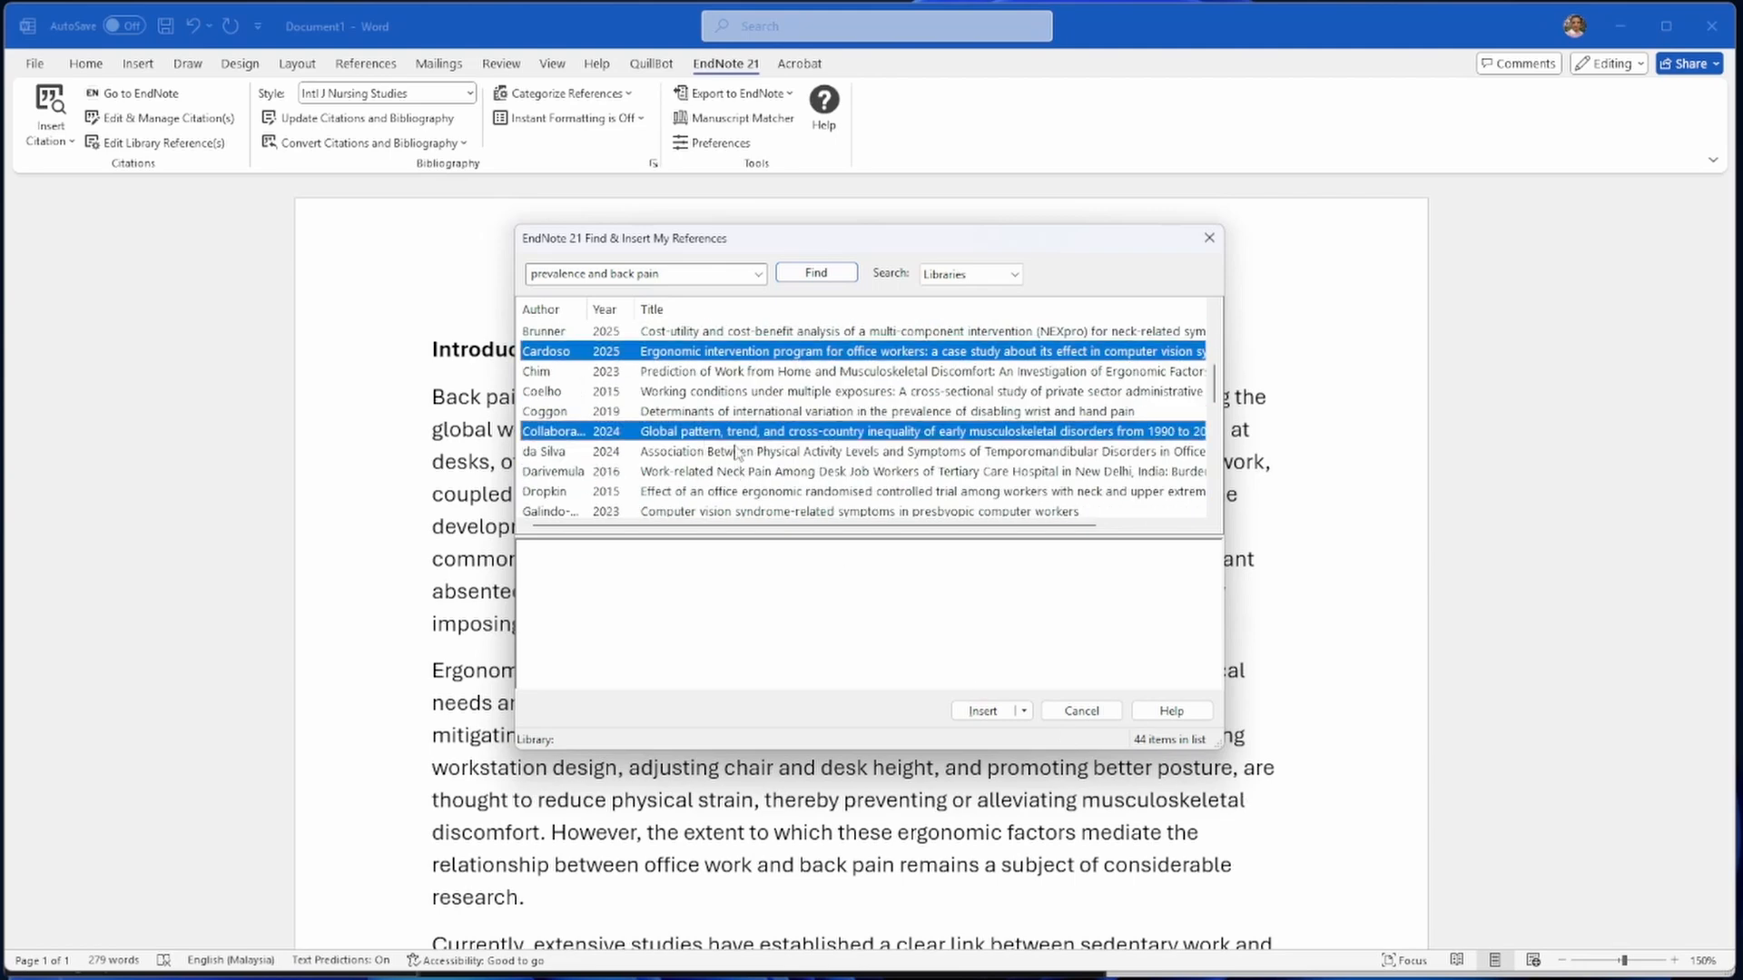
scroll(736, 451, "up", 4)
scroll(736, 451, "down", 2)
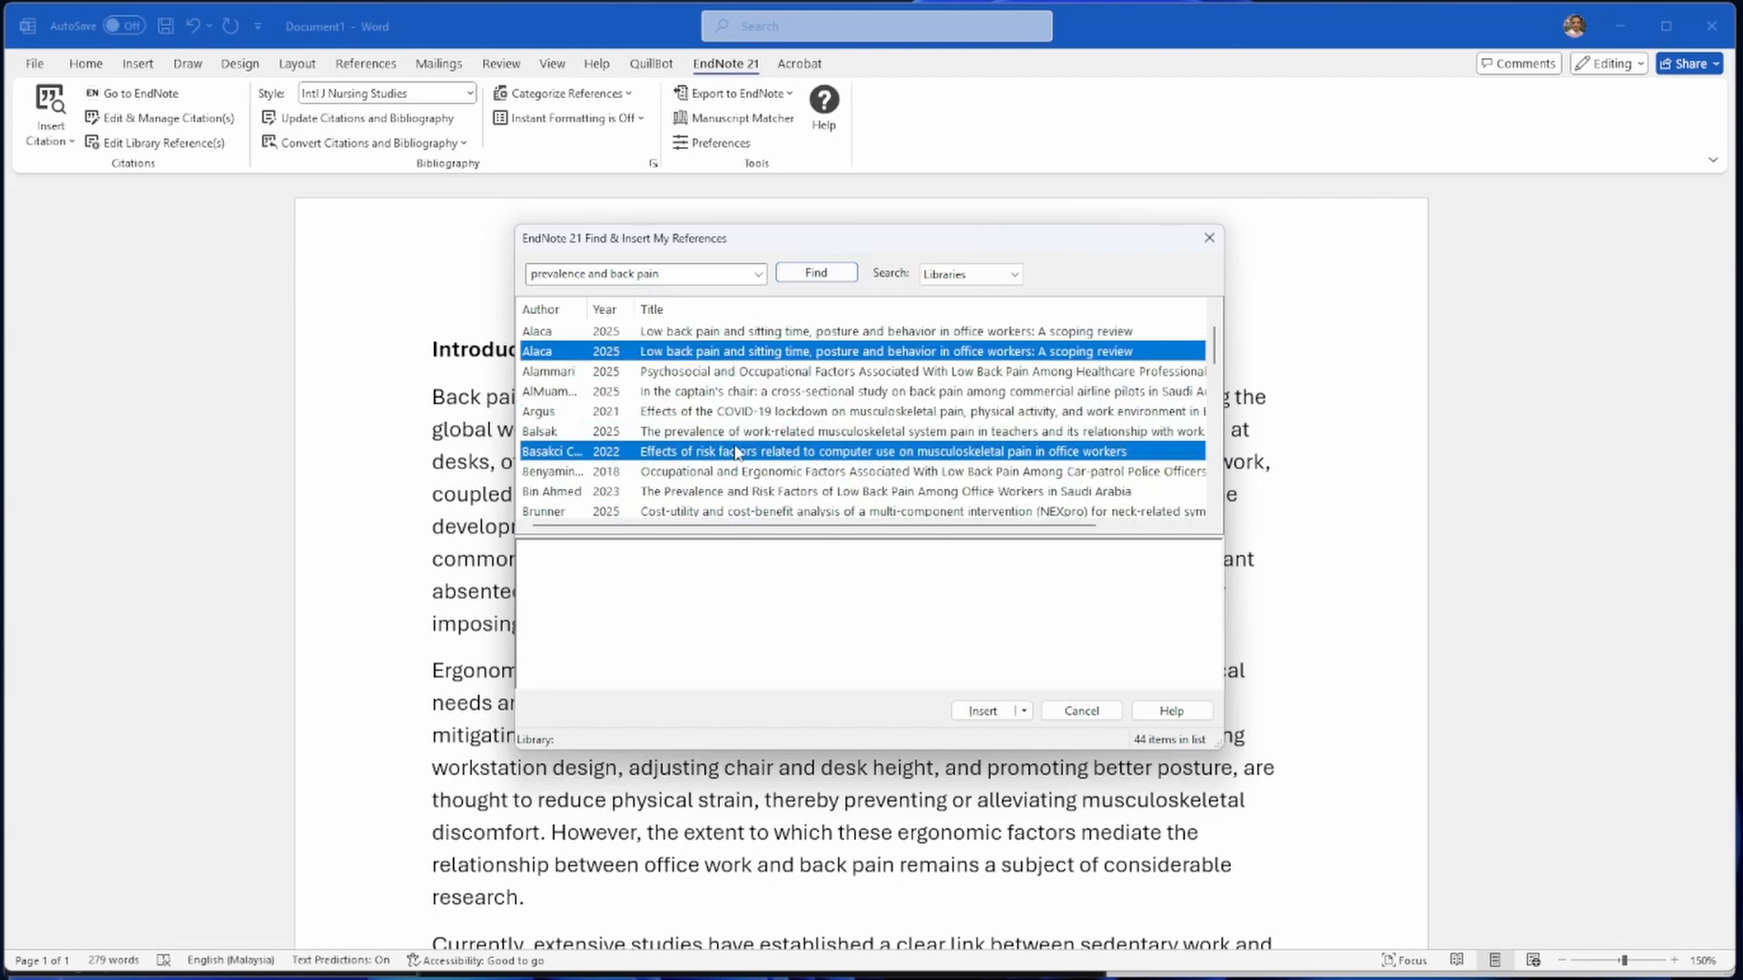
left_click(995, 718)
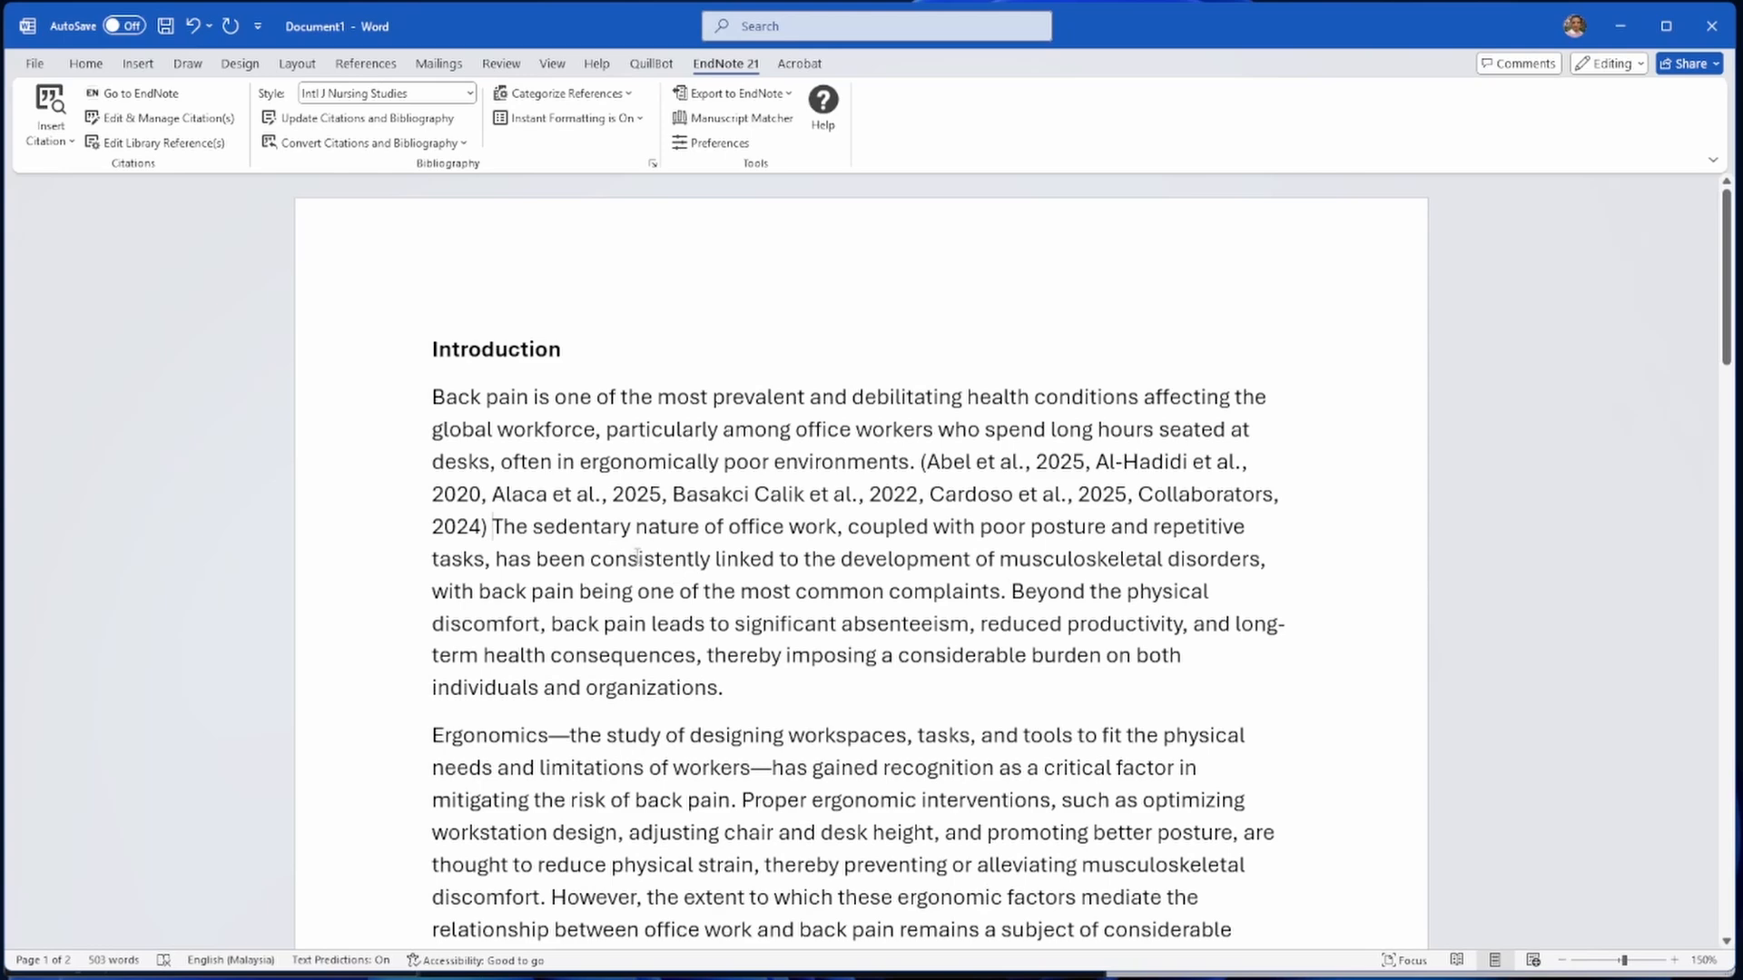
- After the sentence ending "most common complaints.", insert all references from the EndNote library's Incidence and Prevalence group as one citation
left_click(1002, 595)
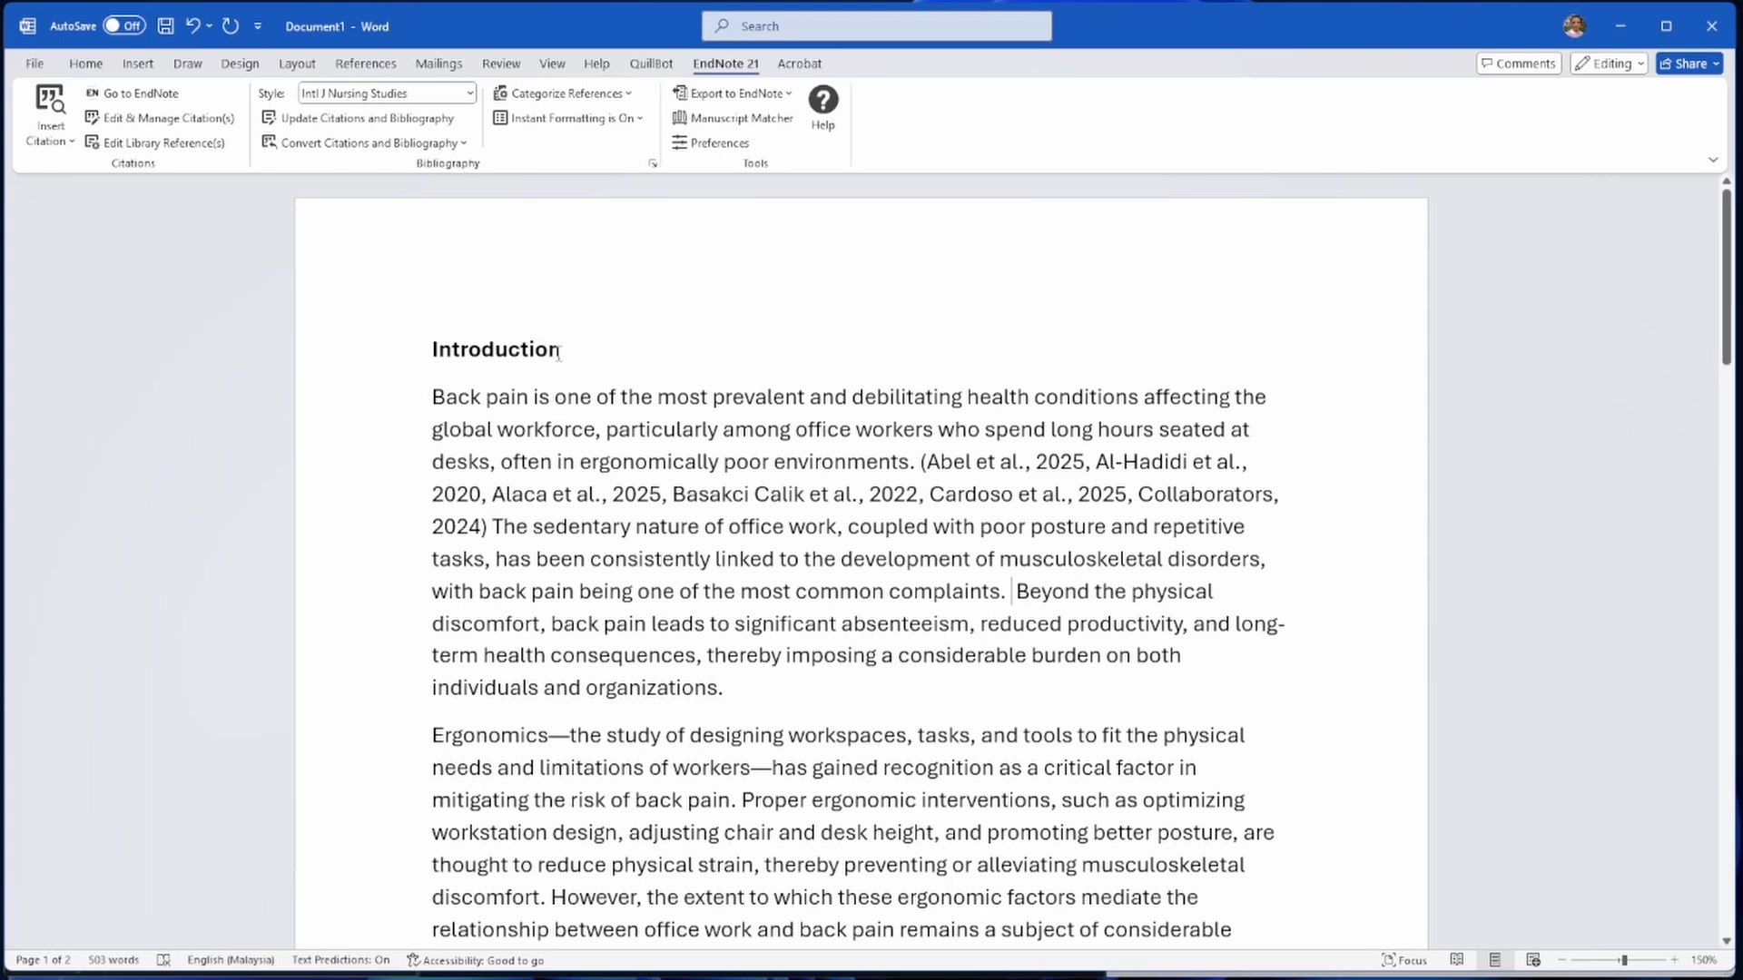
left_click(58, 116)
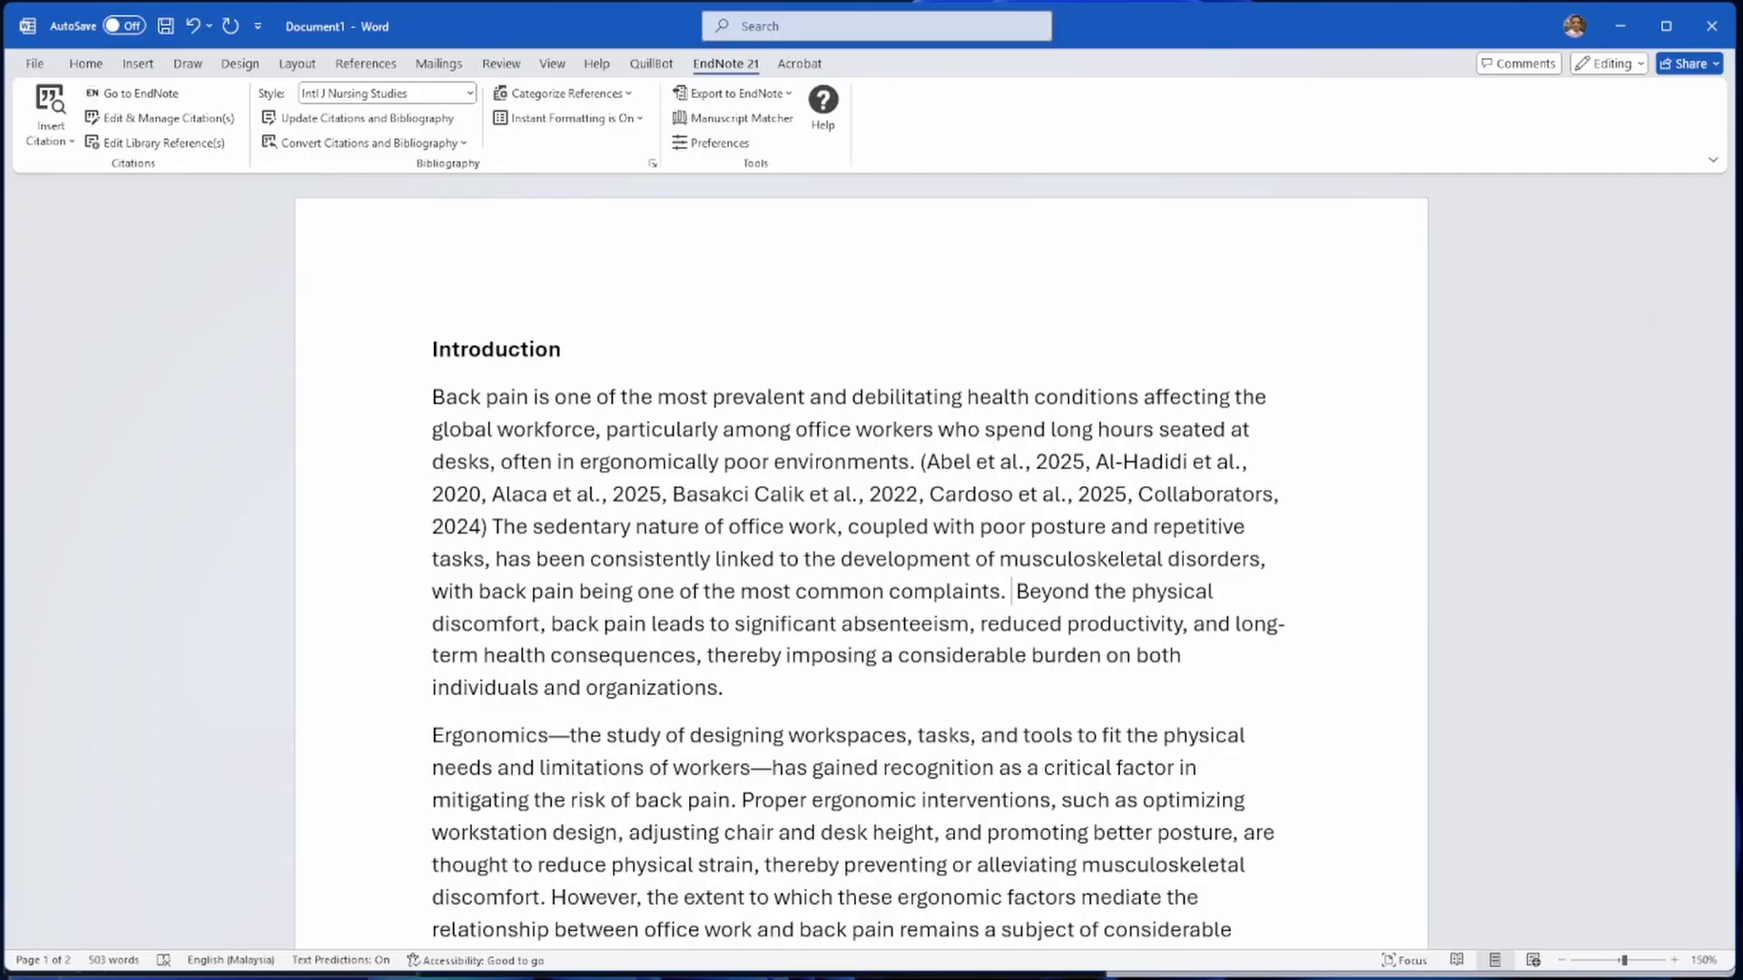
key("alt+Tab")
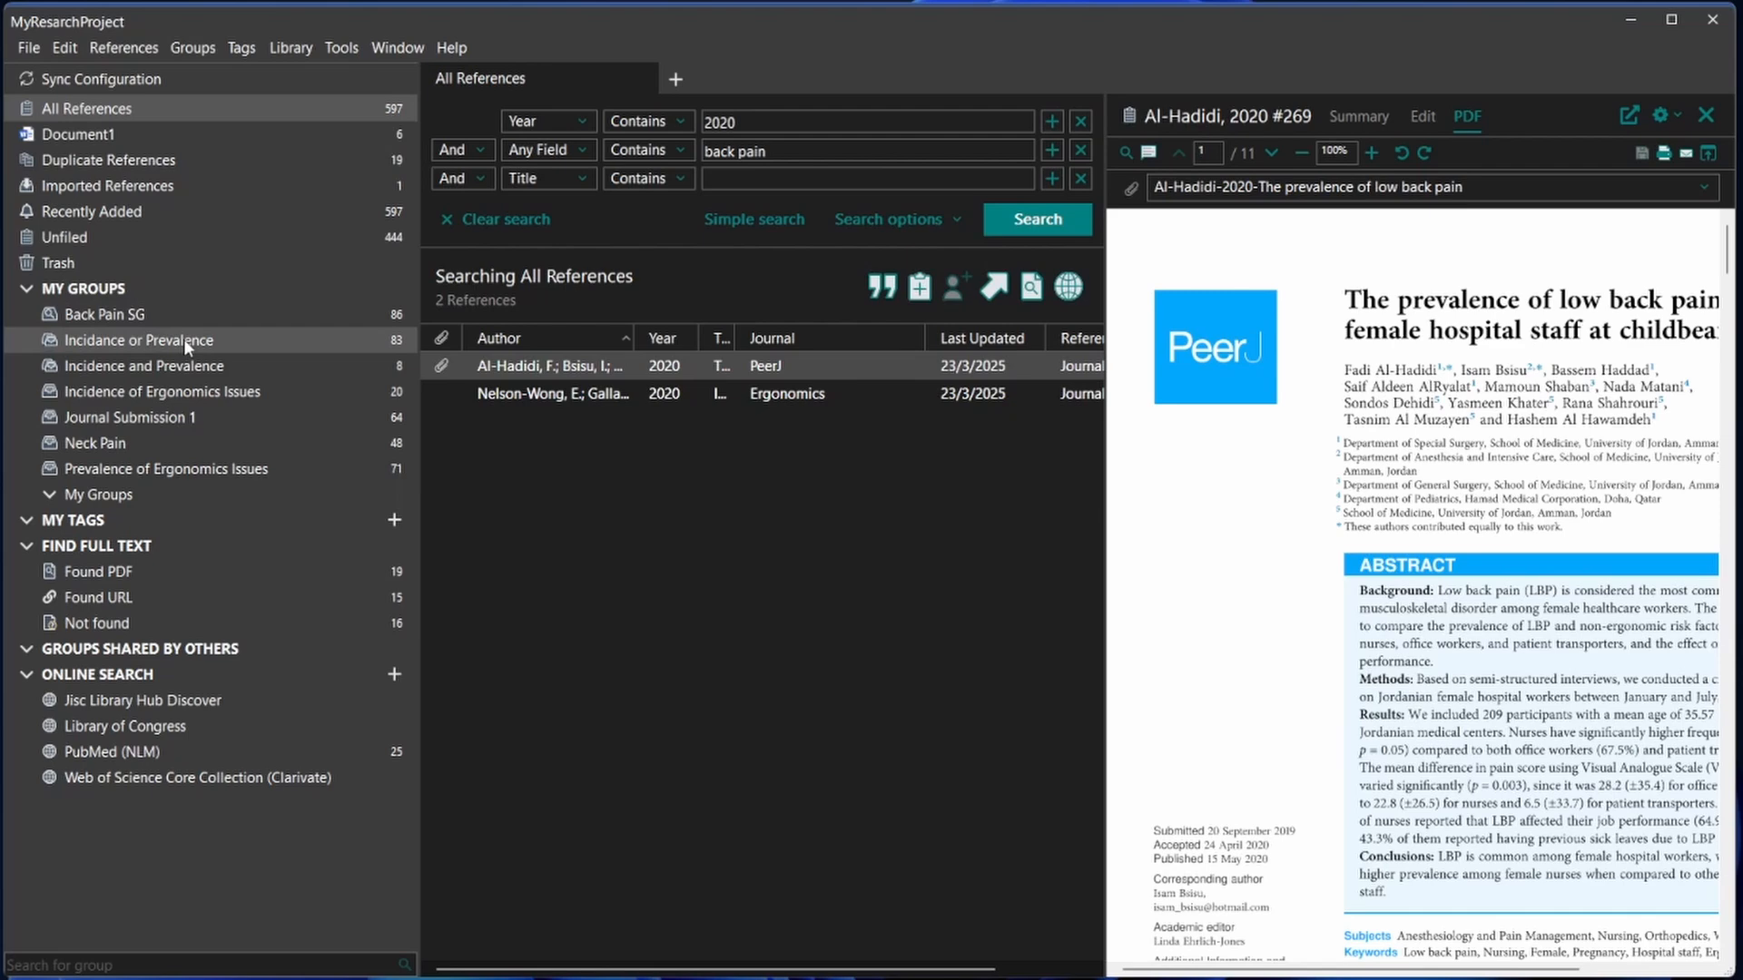
left_click(357, 365)
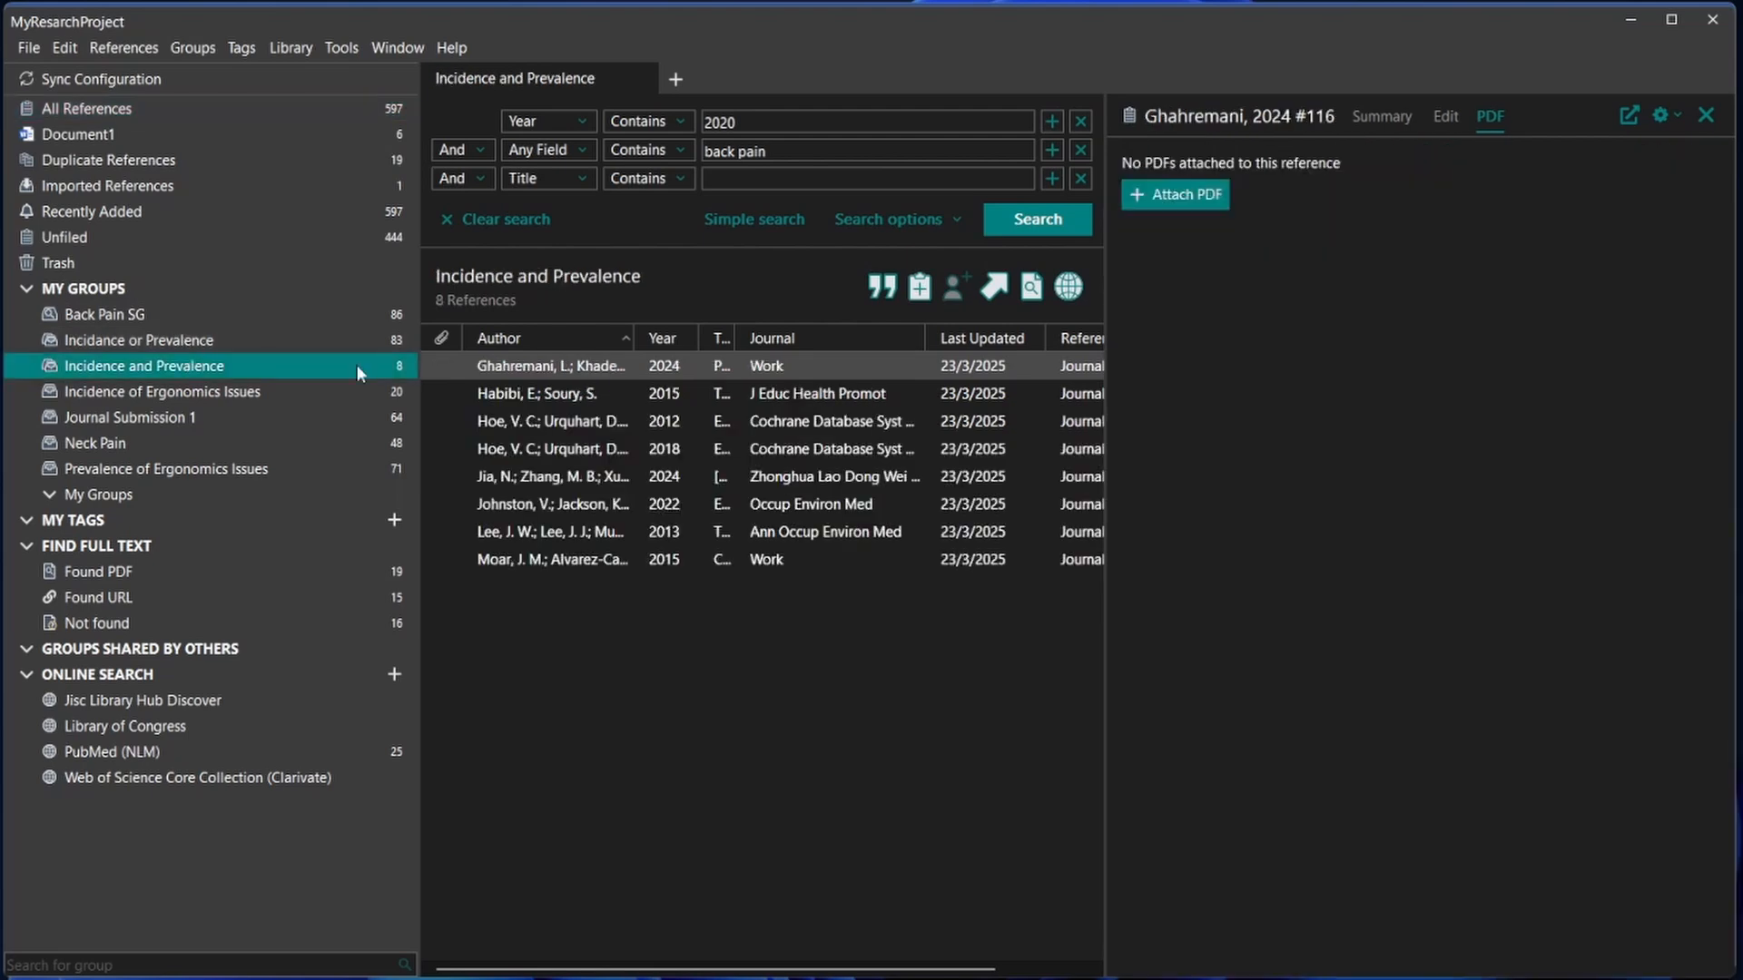
left_click(544, 560, "shift")
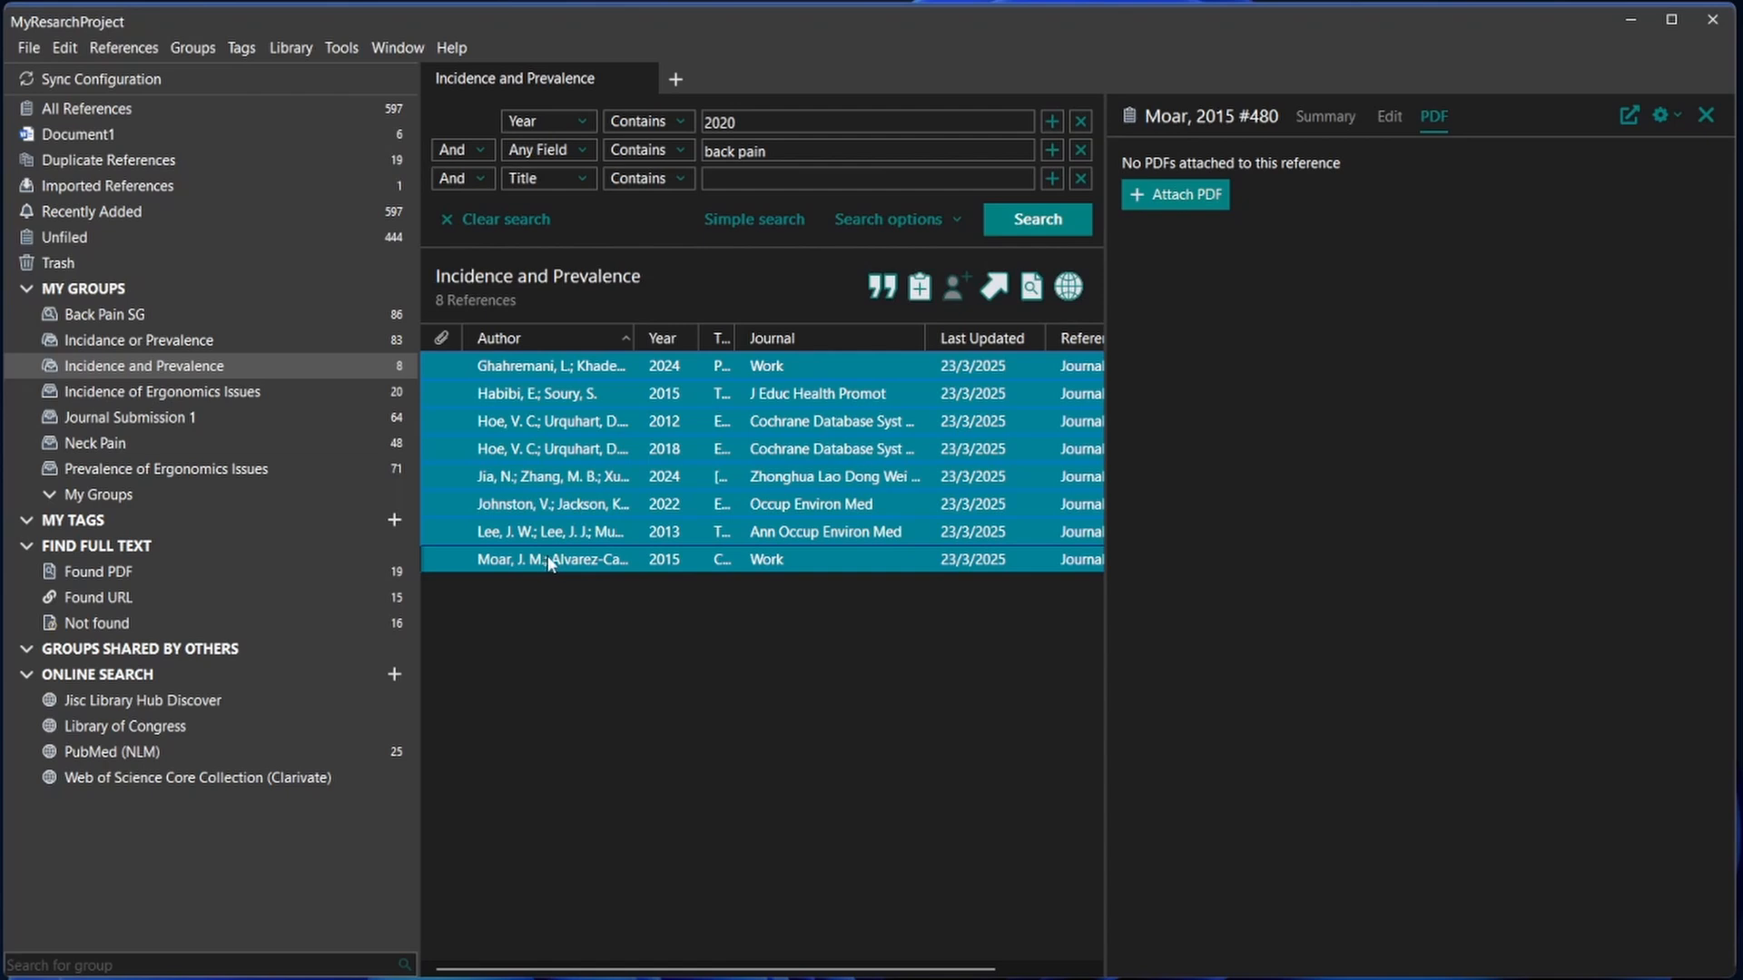
left_click(342, 49)
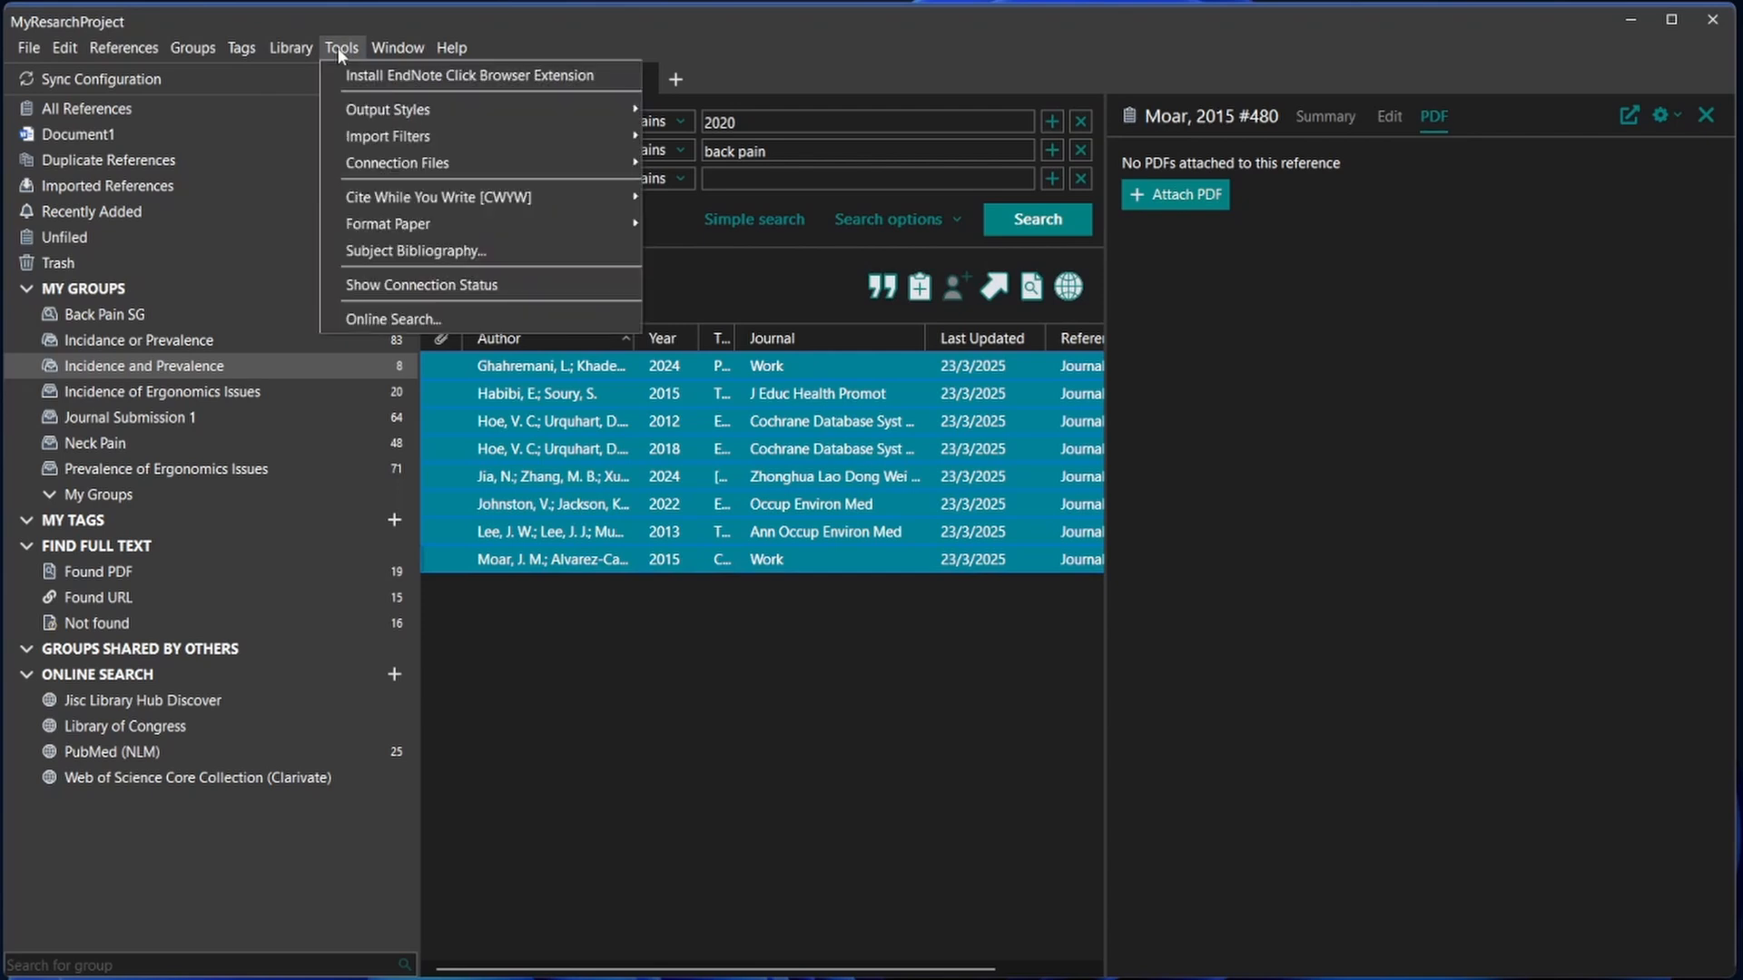
mouse_move(470, 195)
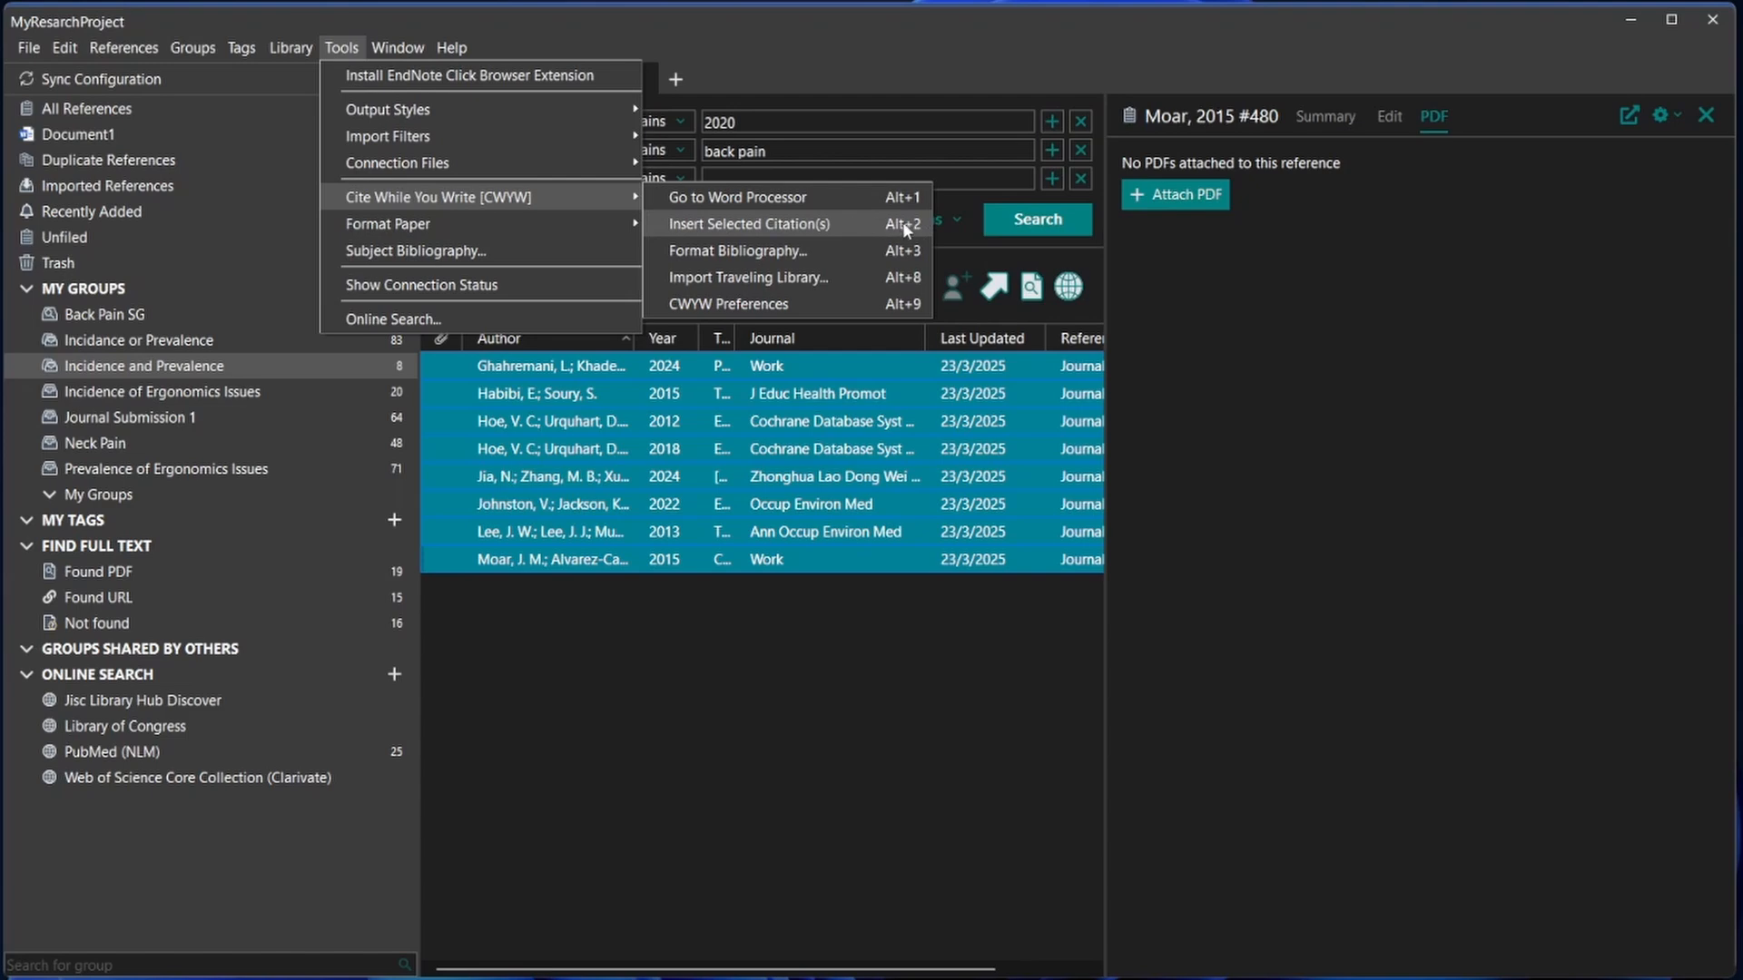
left_click(845, 221)
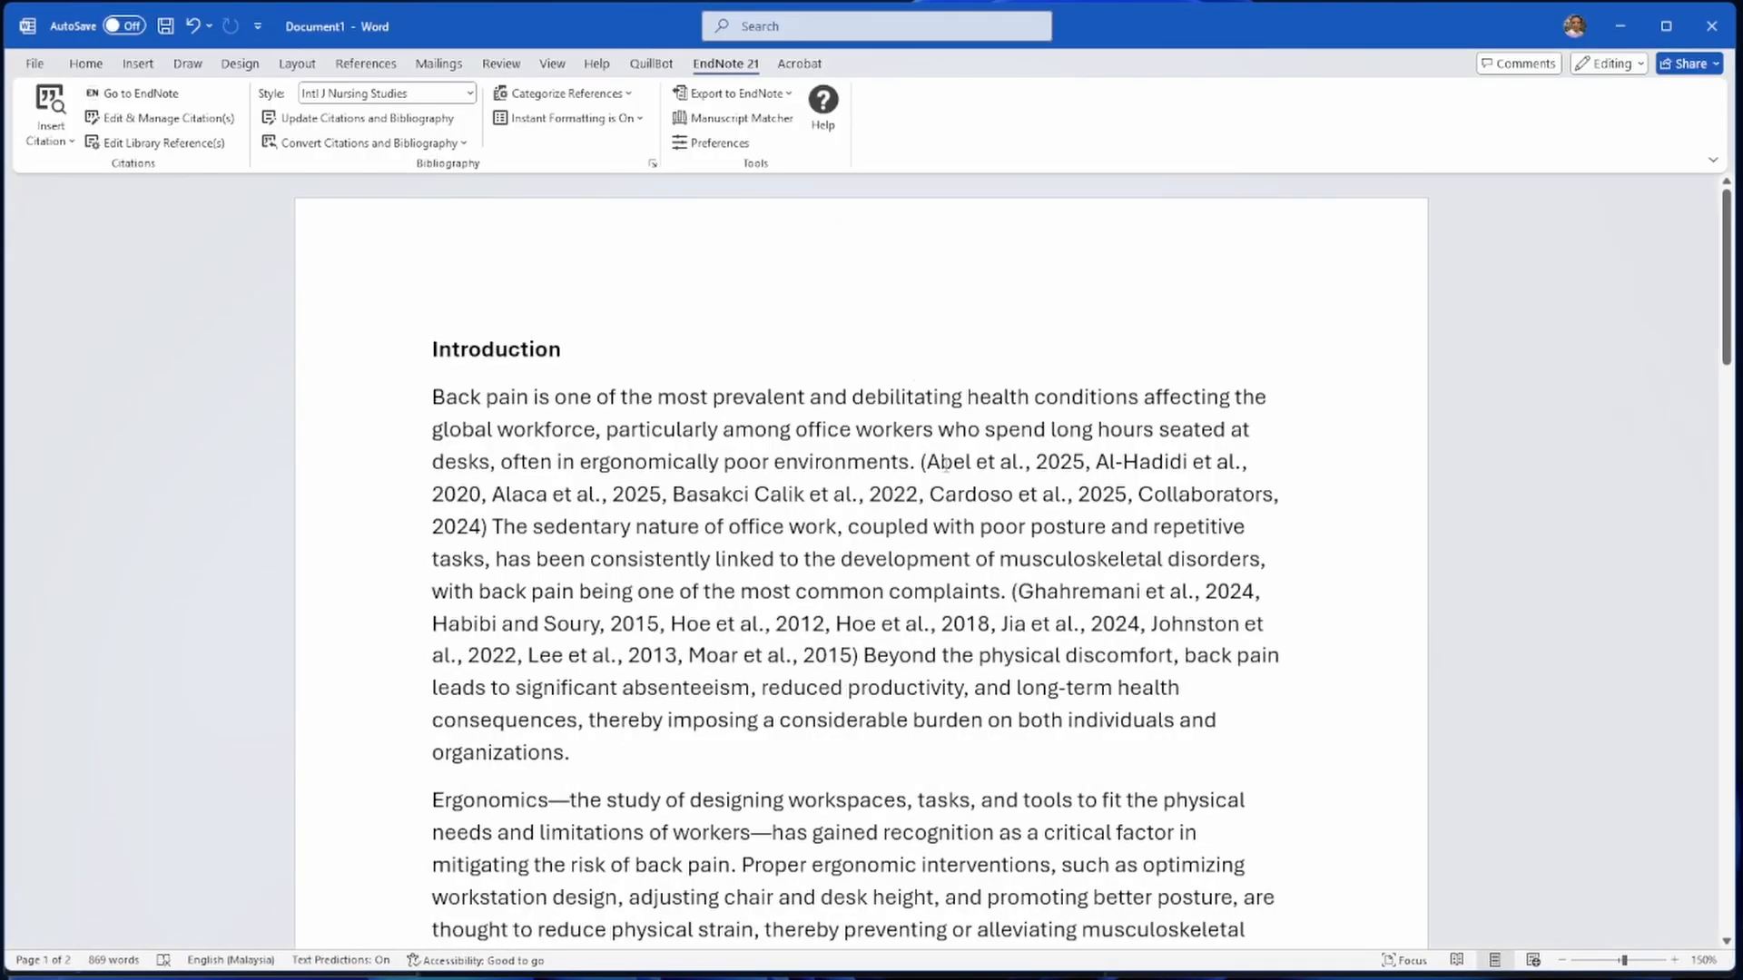
- Select "absenteeism" in the first paragraph, and in EndNote search all references for "absenteeism" in any field, without the "back pain" criterion
scroll(945, 465, "down", 2)
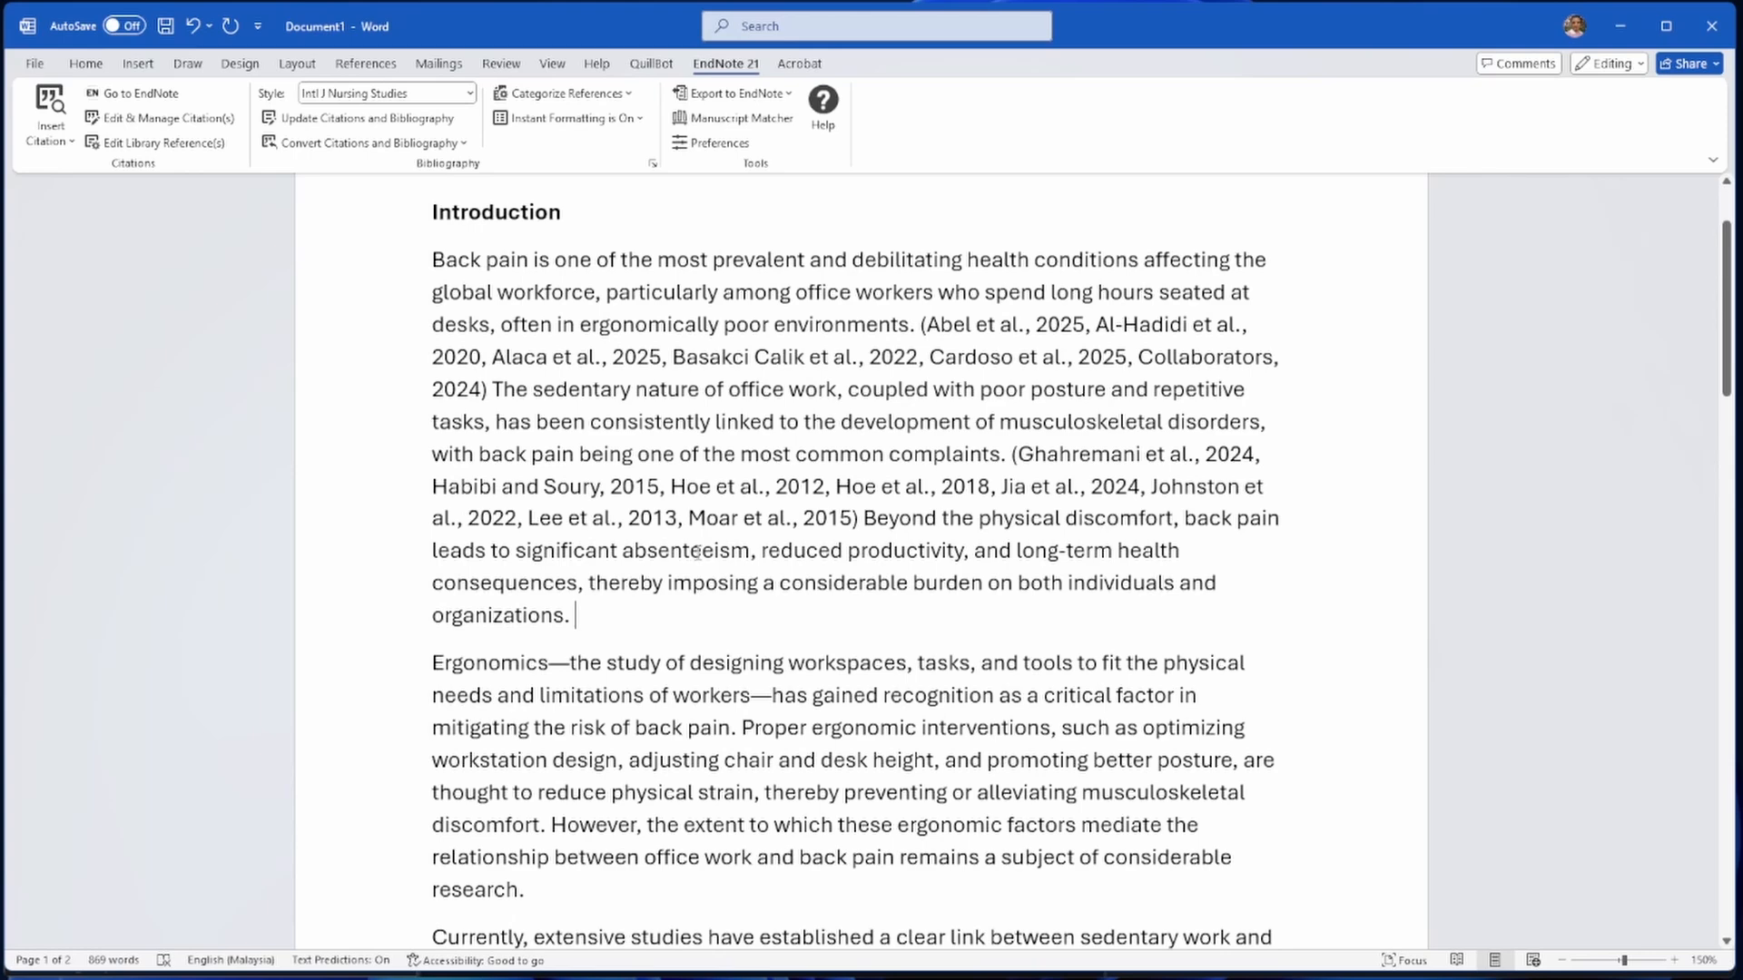
left_click_drag(622, 550, 747, 550)
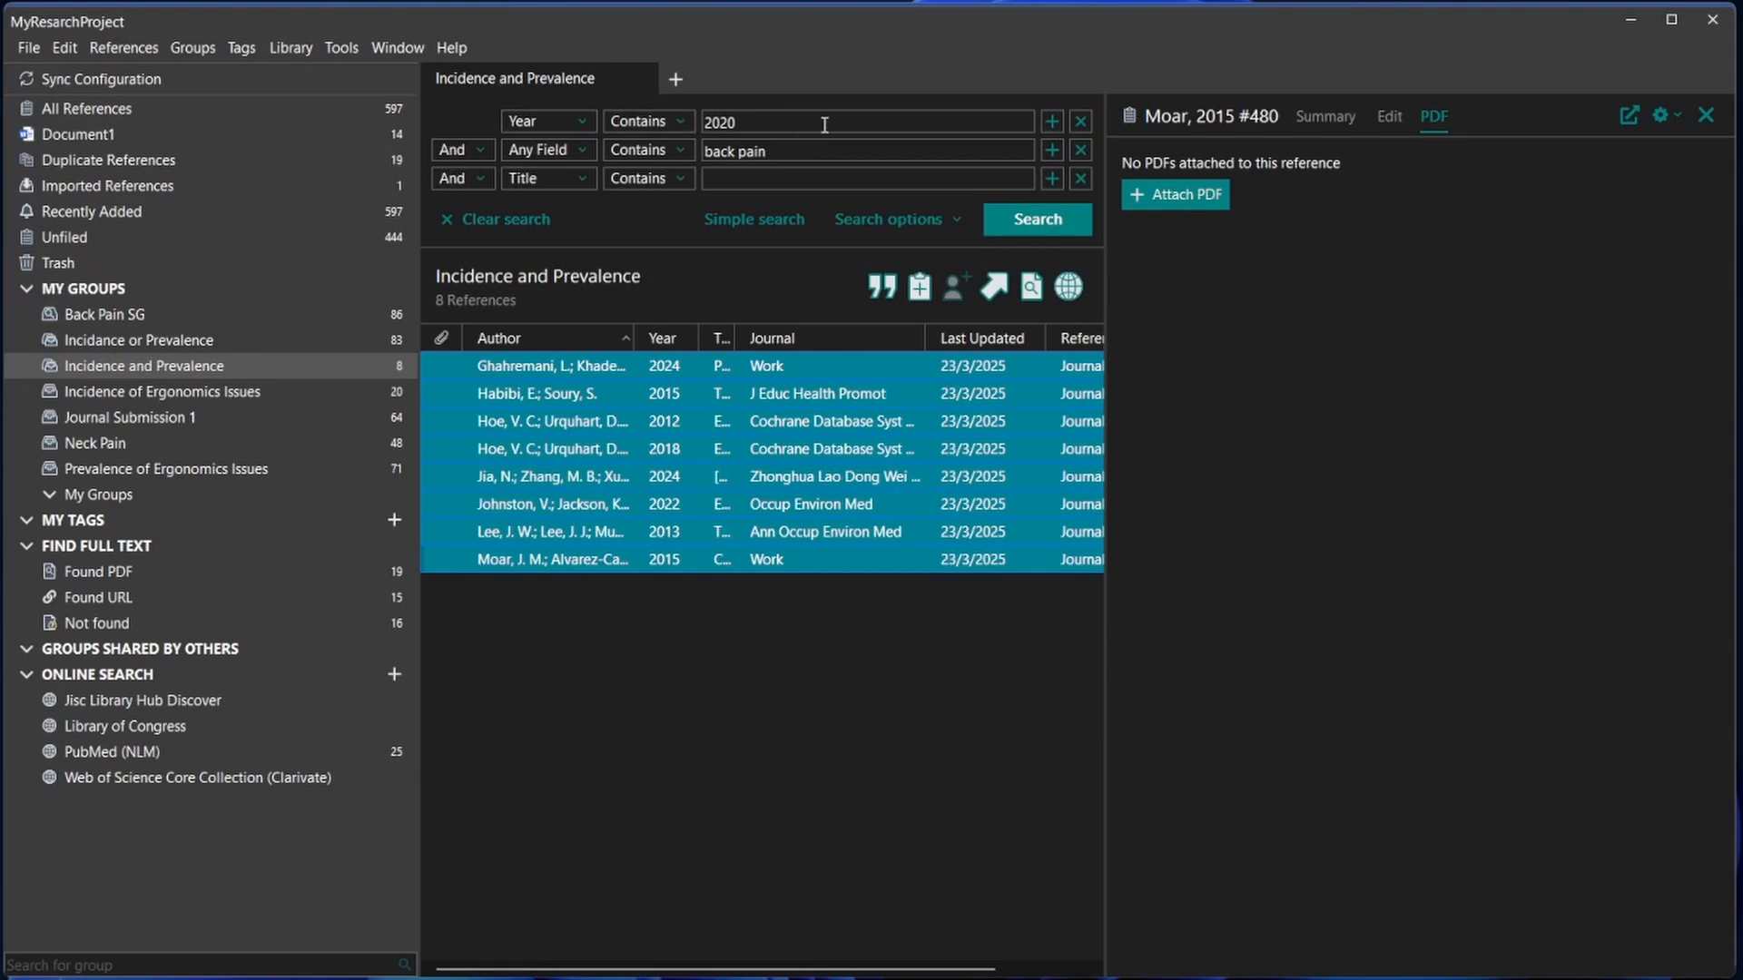
left_click(89, 107)
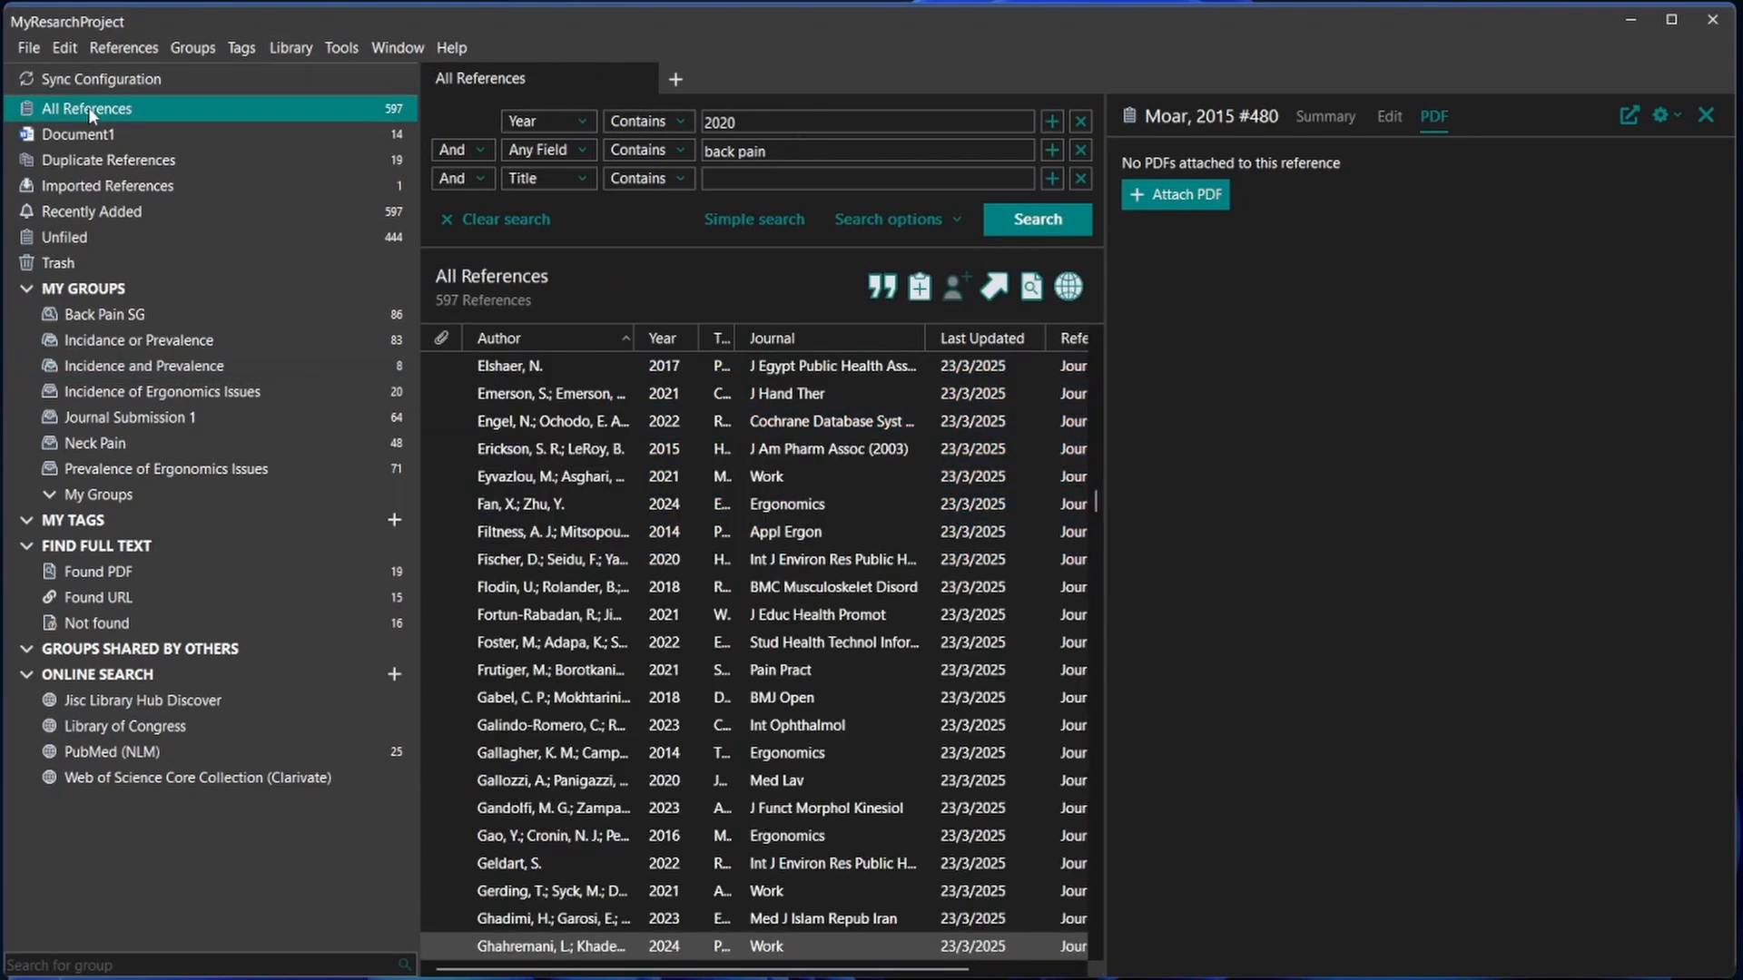
double_click(798, 119)
left_click(559, 115)
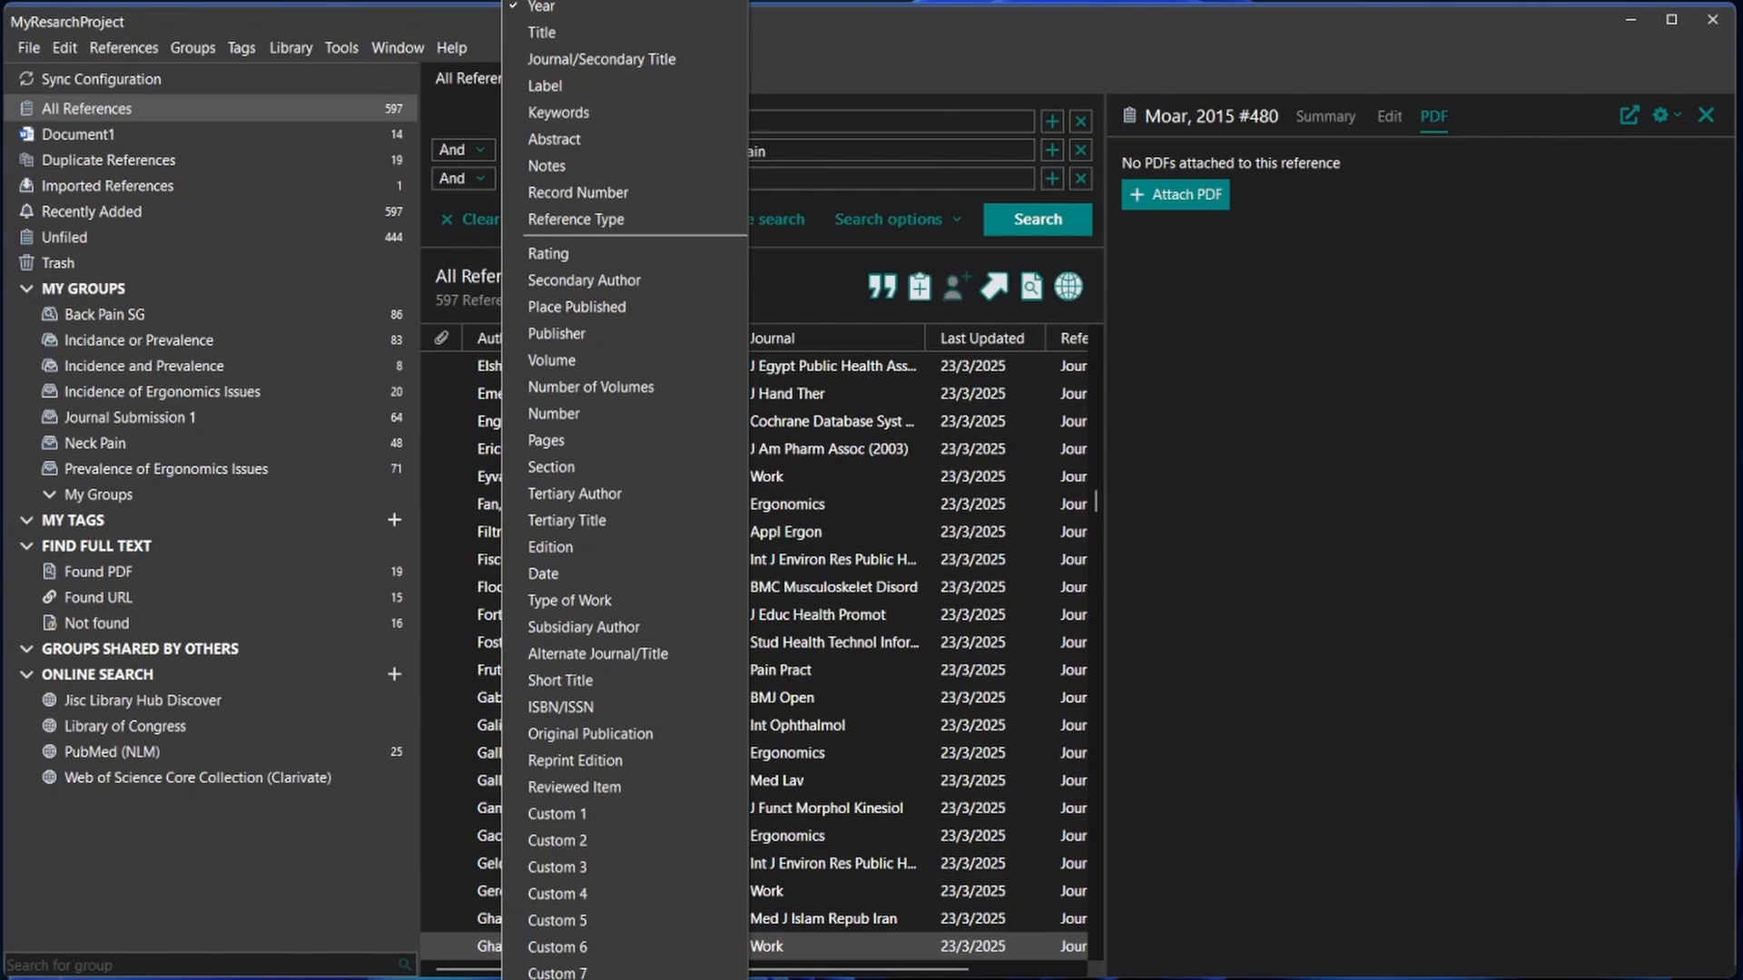
left_click(635, 1)
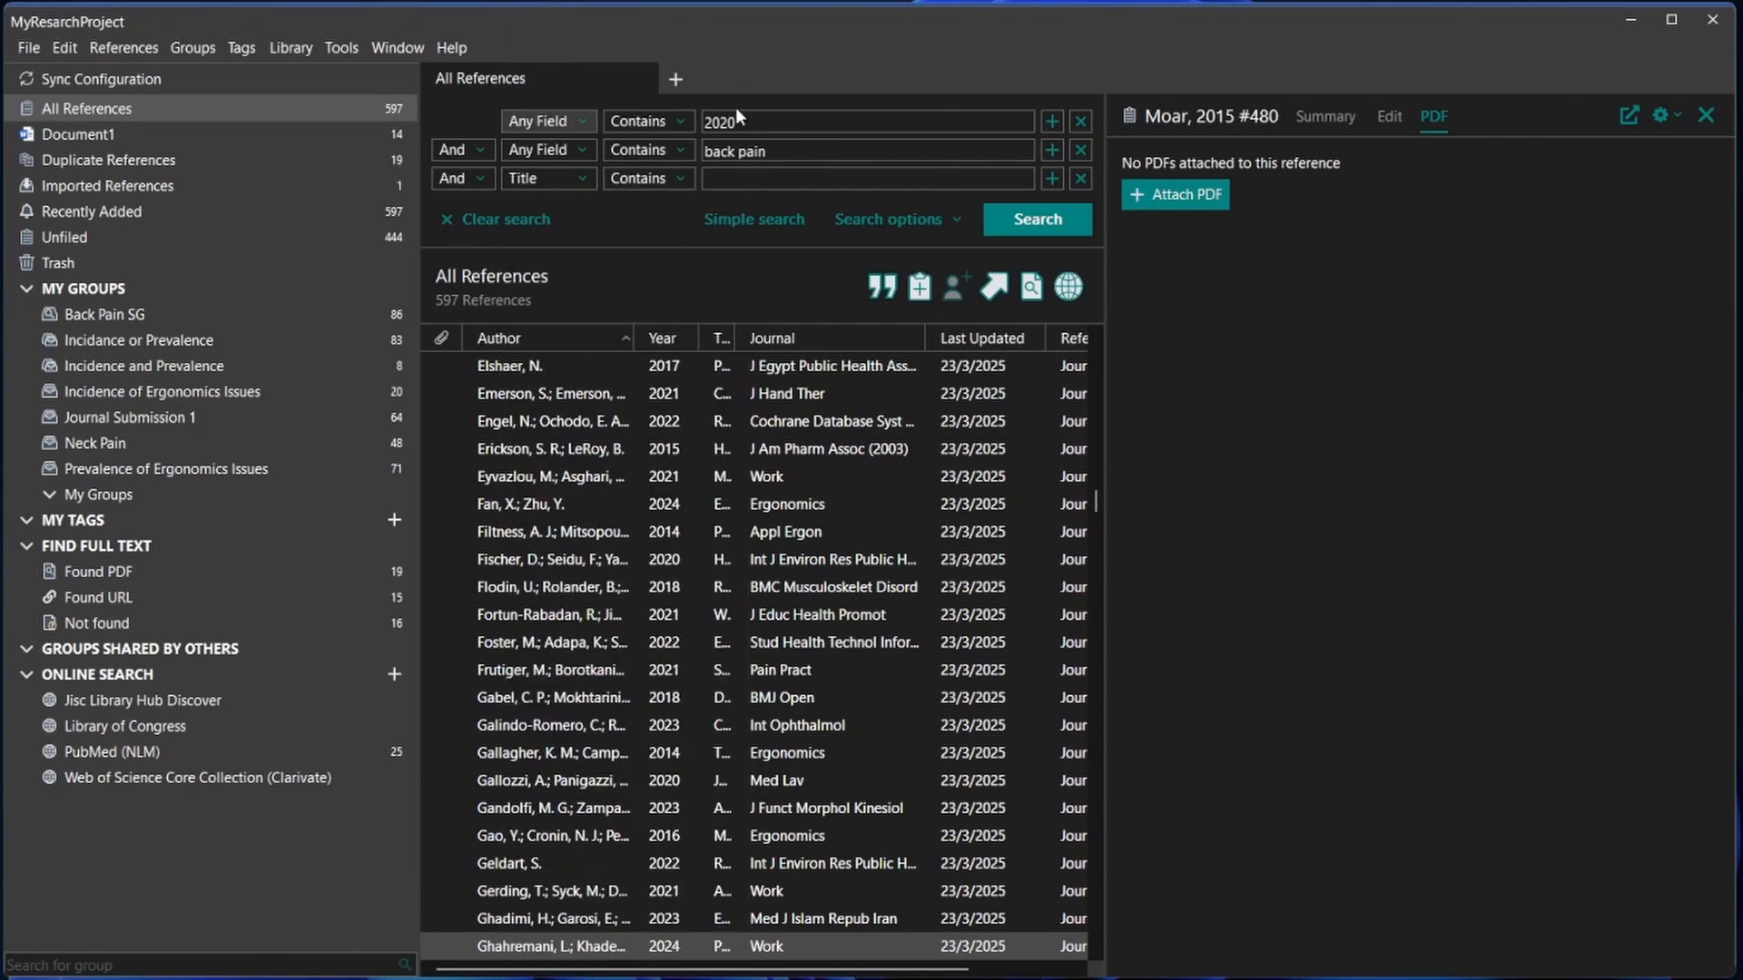
left_click_drag(740, 122, 697, 123)
type("absenteeism")
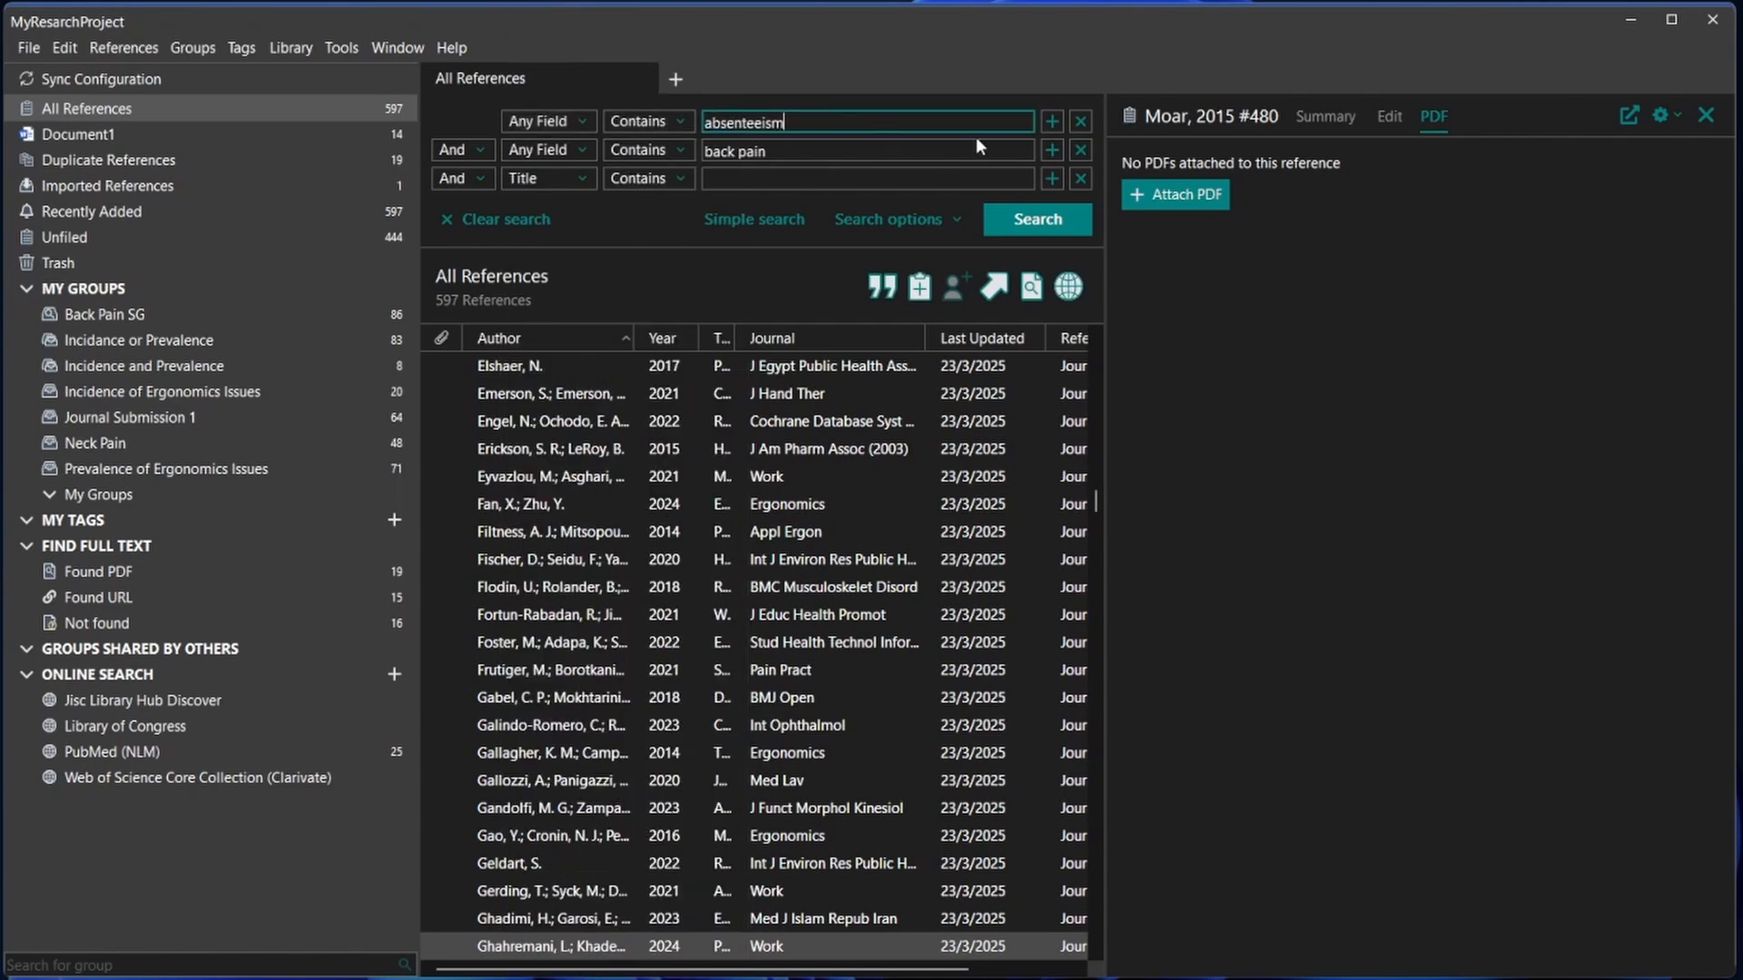
left_click(1080, 150)
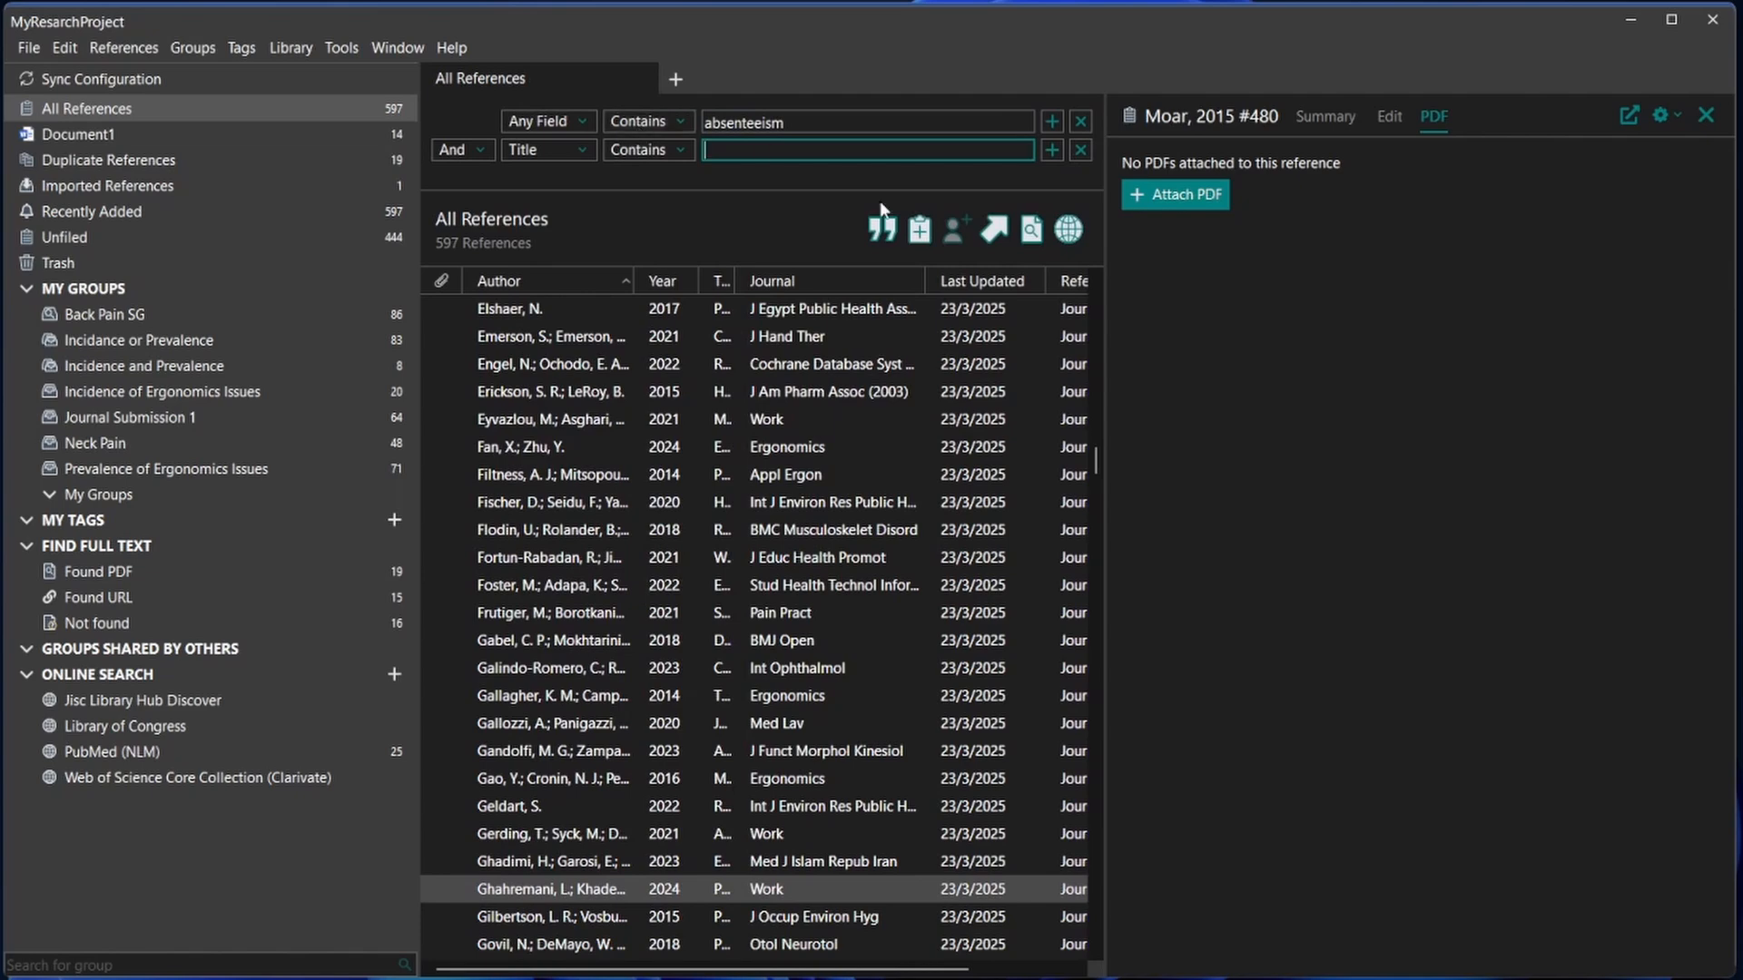
left_click(900, 119)
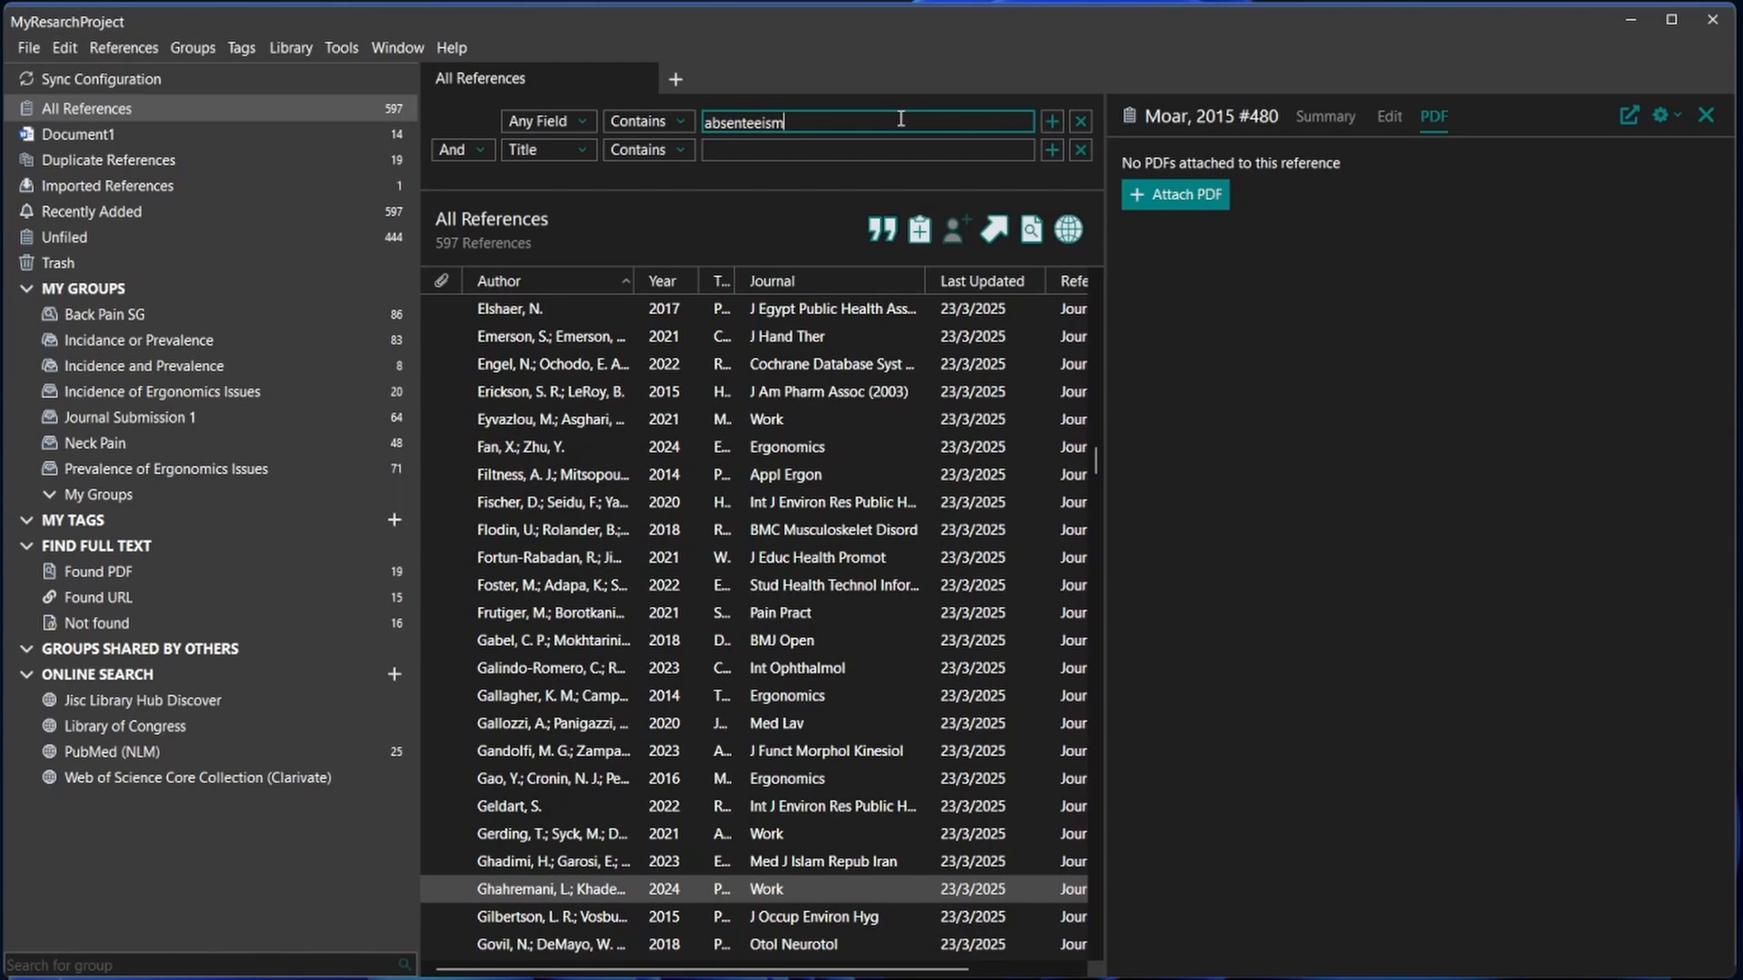
key("Return")
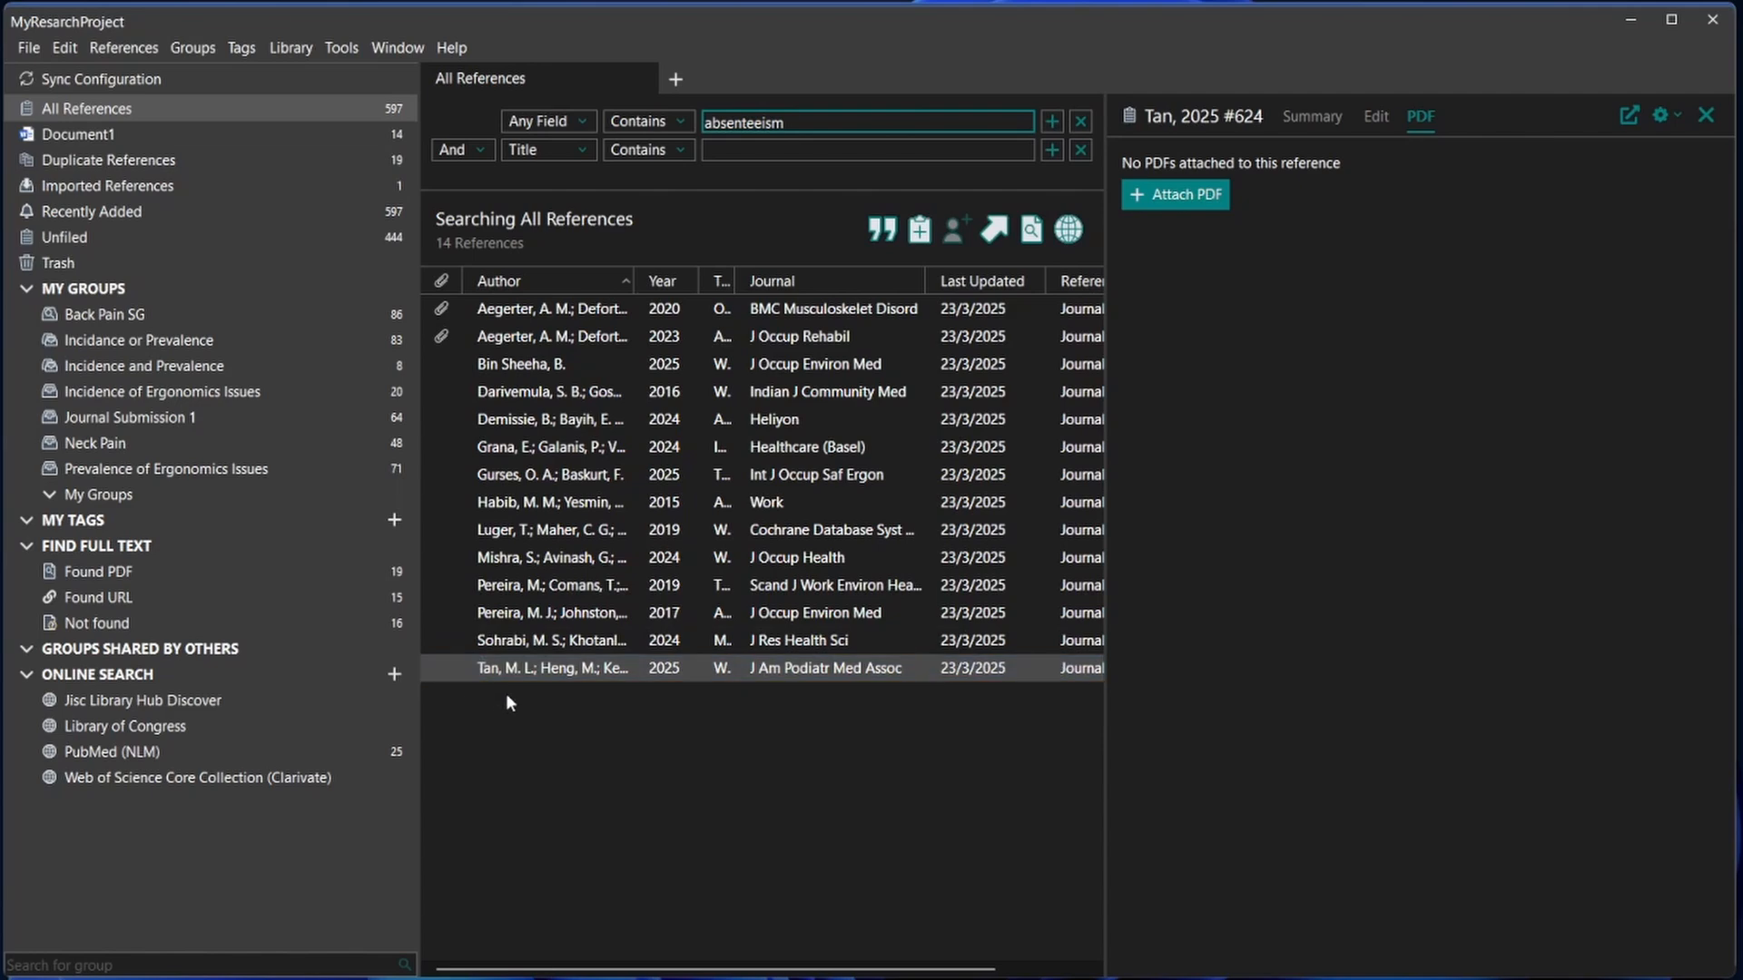
- Insert into Word one citation of the BMC Musculoskelet Disord, Indian J Community Med, Int J Occup Saf Ergon, J Occup Health and J Res Health Sci references
left_click(546, 309)
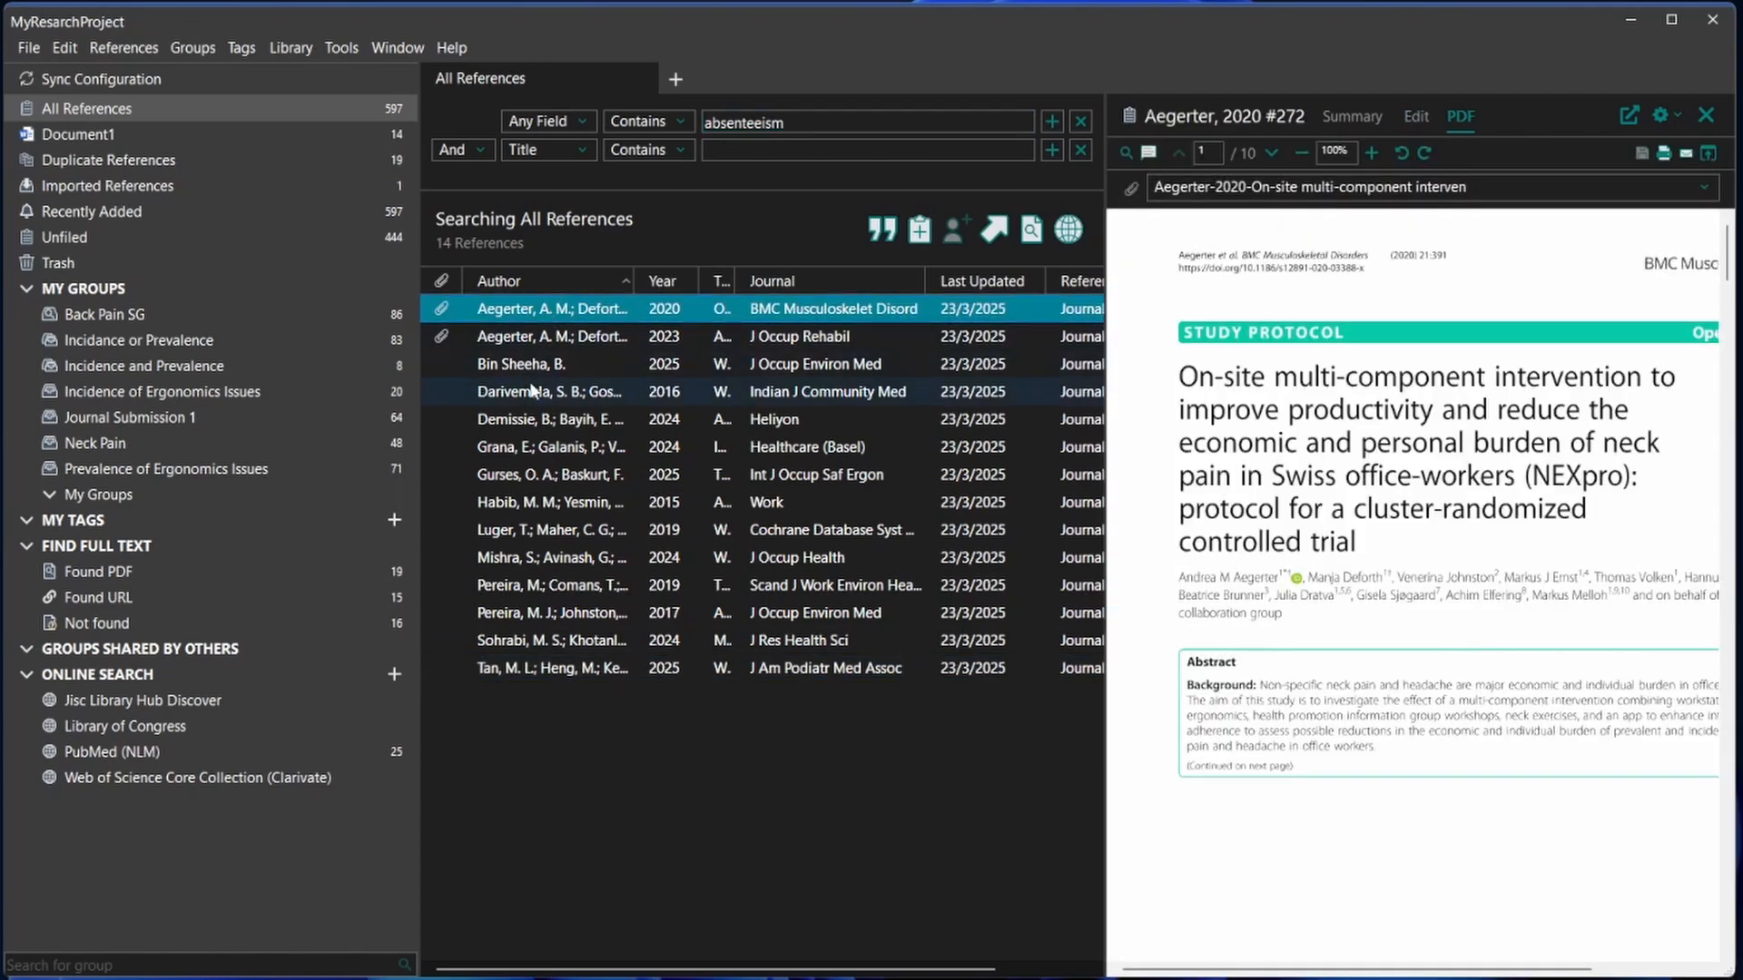
left_click(534, 392, "ctrl")
left_click(534, 474, "ctrl")
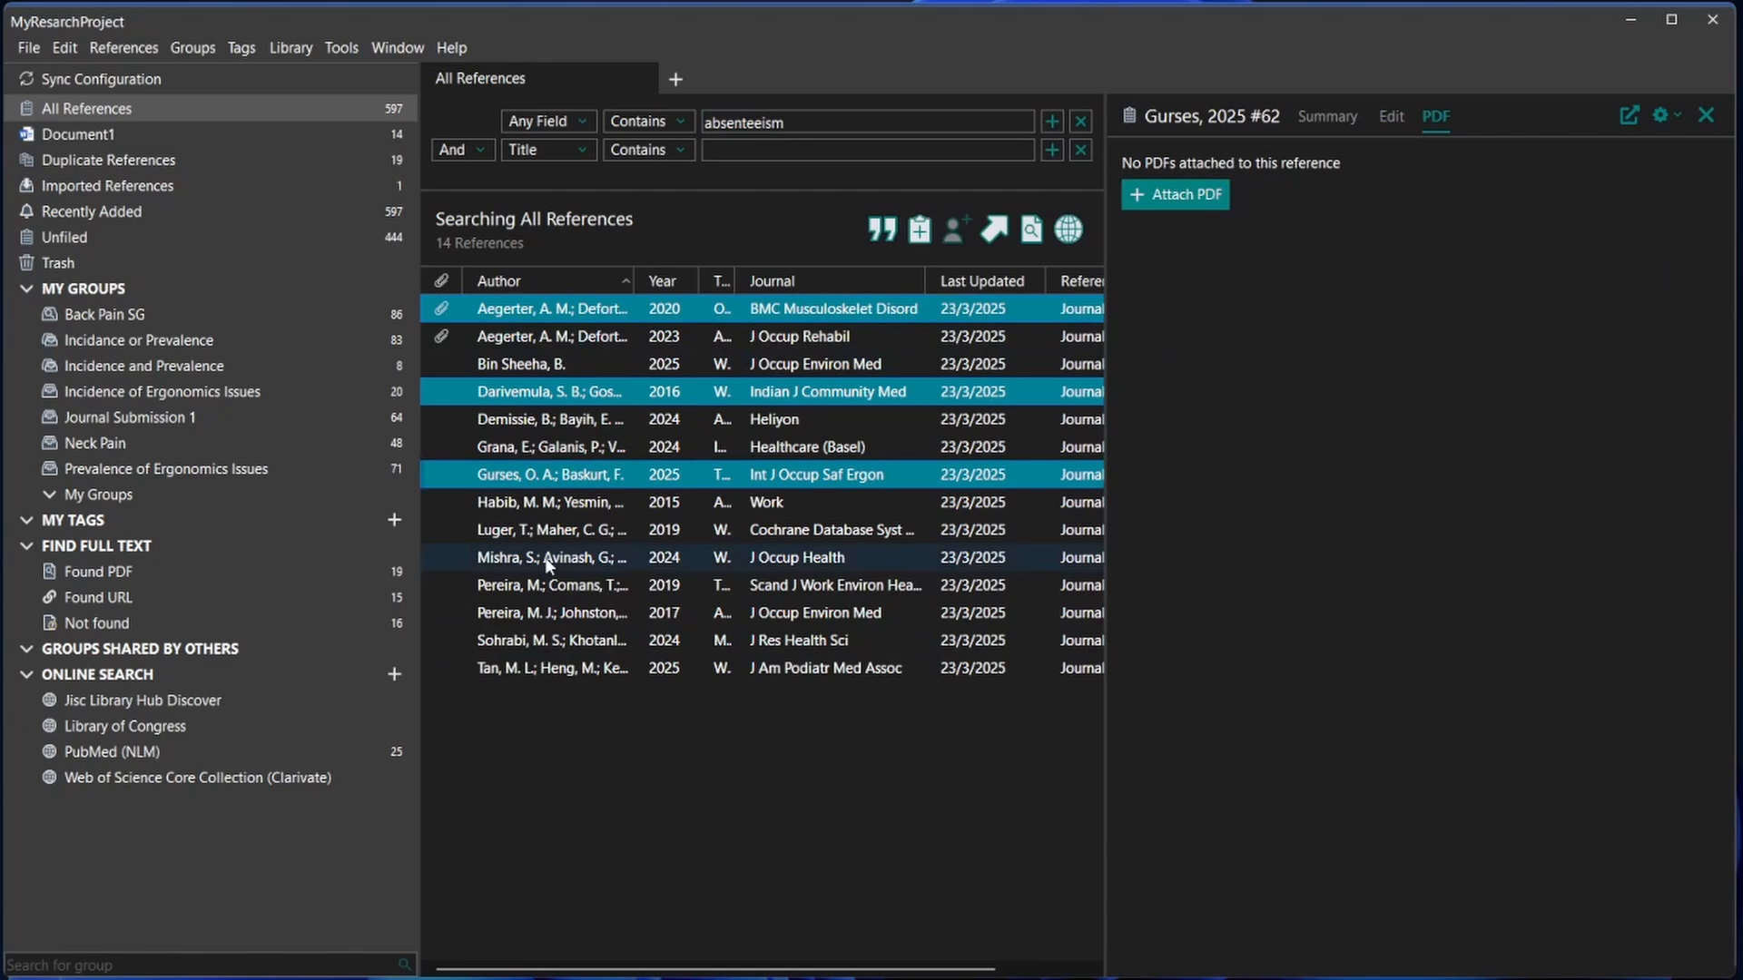
left_click(547, 558, "ctrl")
left_click(543, 640, "ctrl")
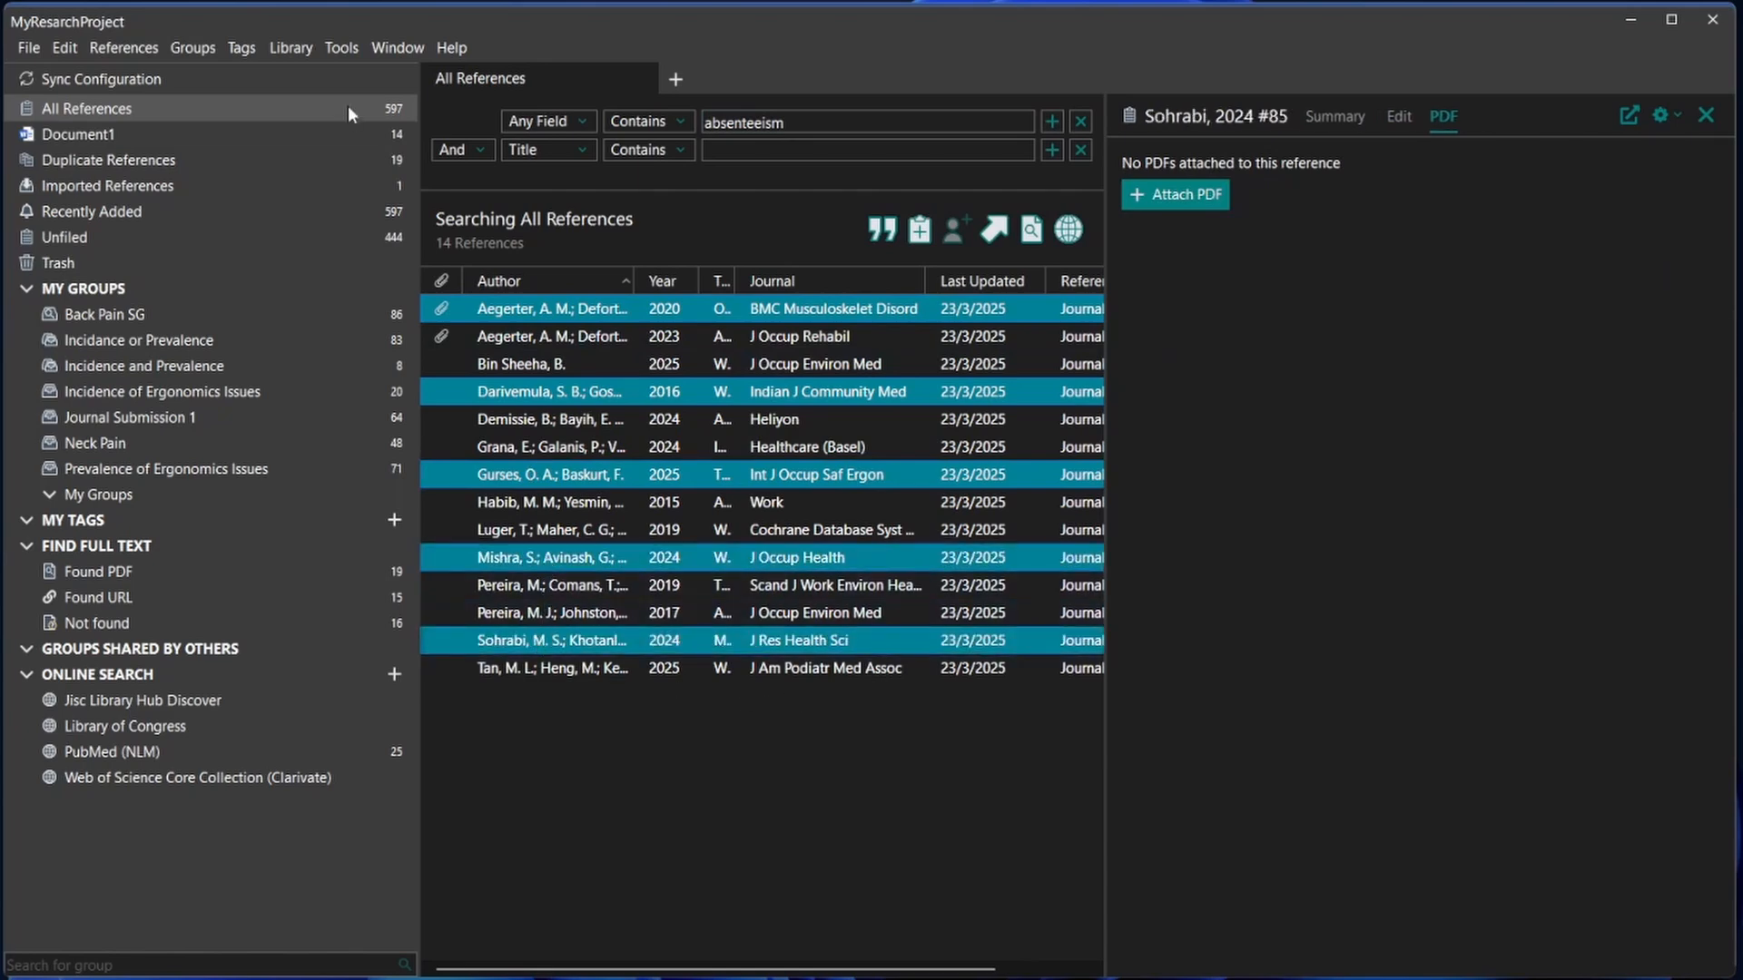
left_click(350, 47)
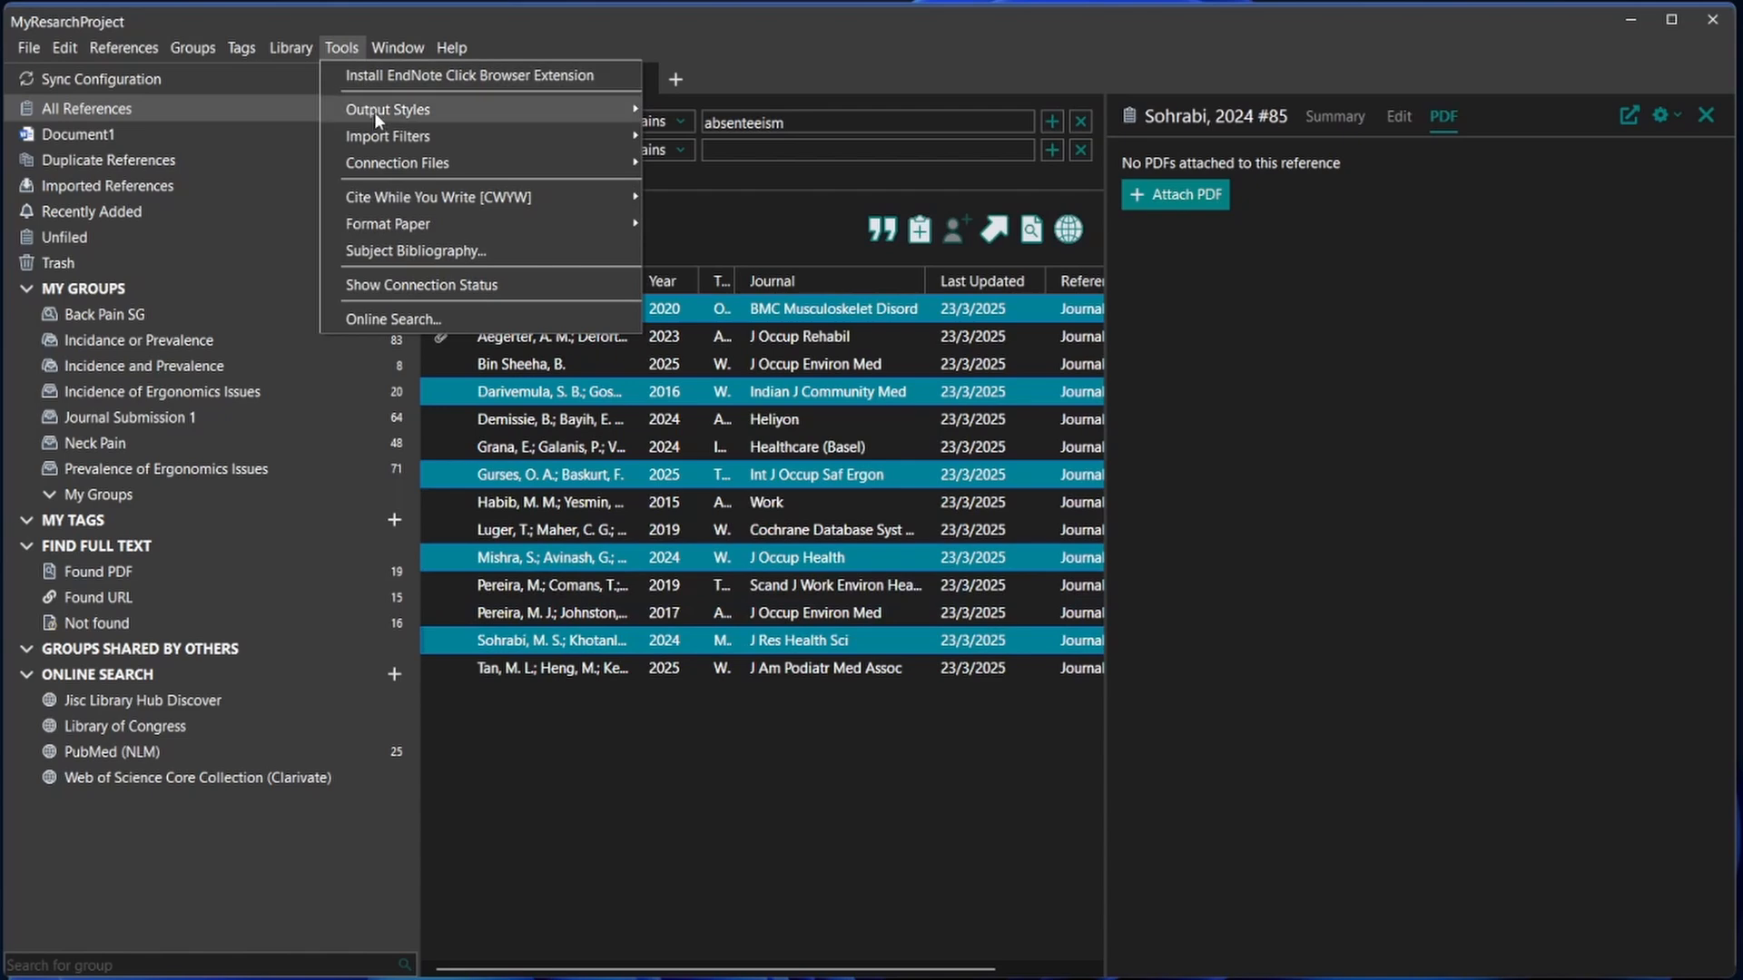
mouse_move(374, 112)
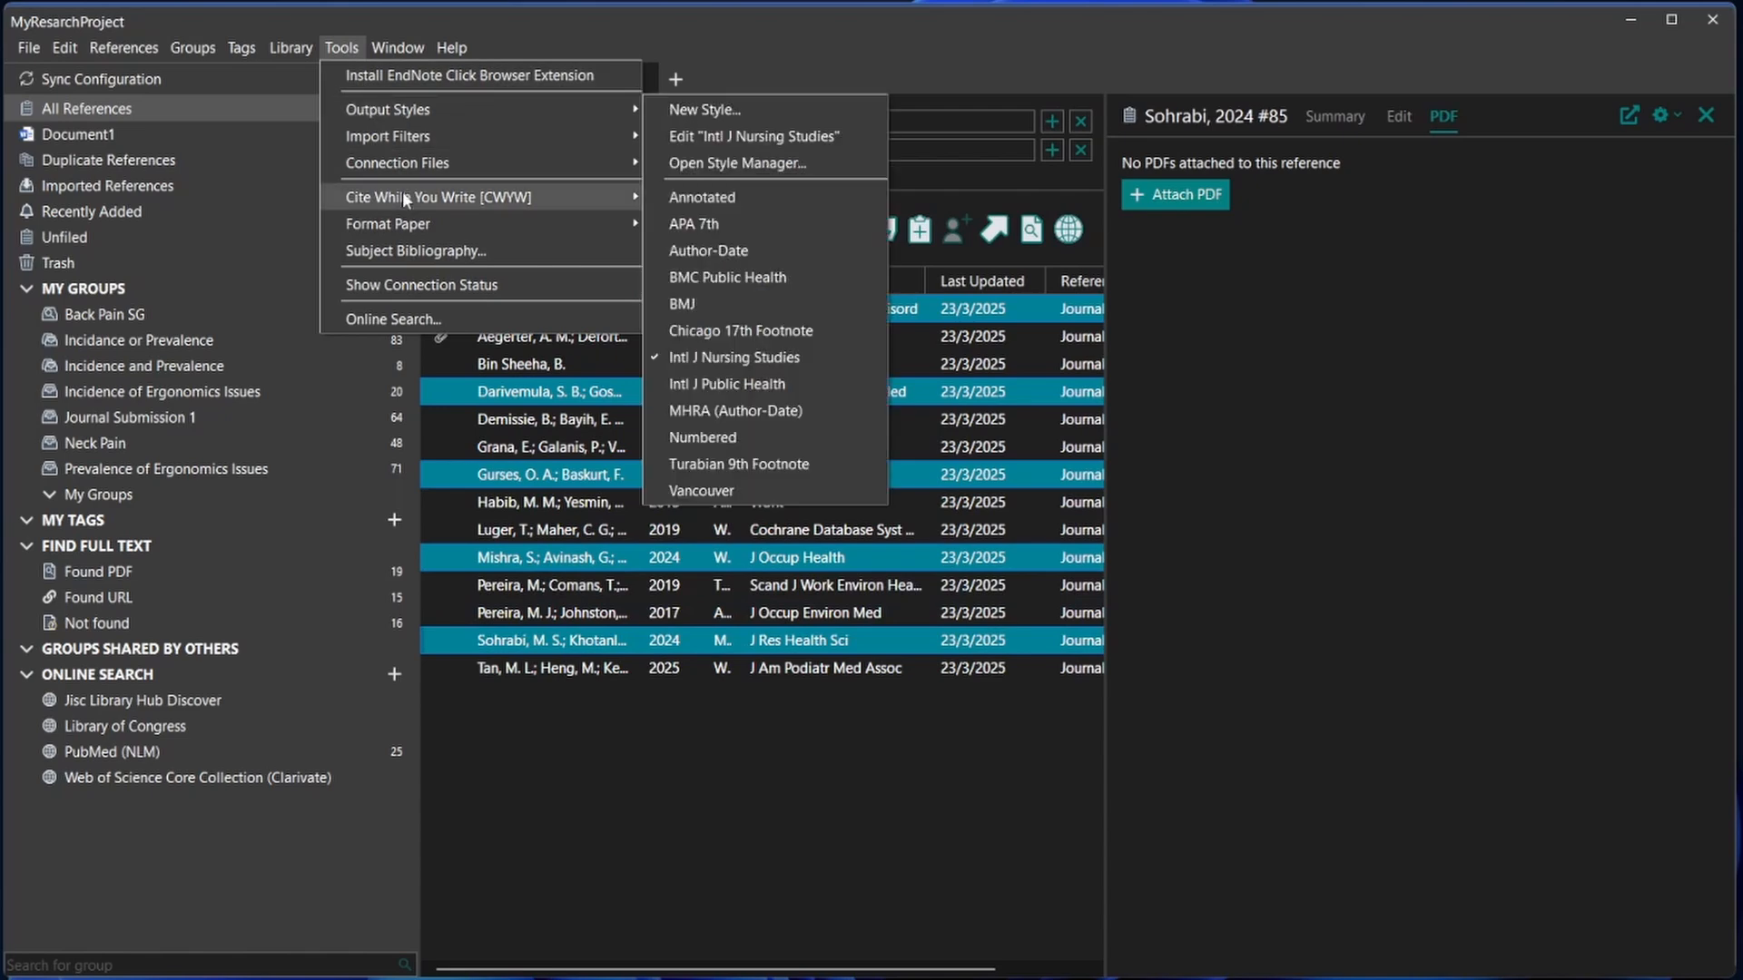
mouse_move(407, 198)
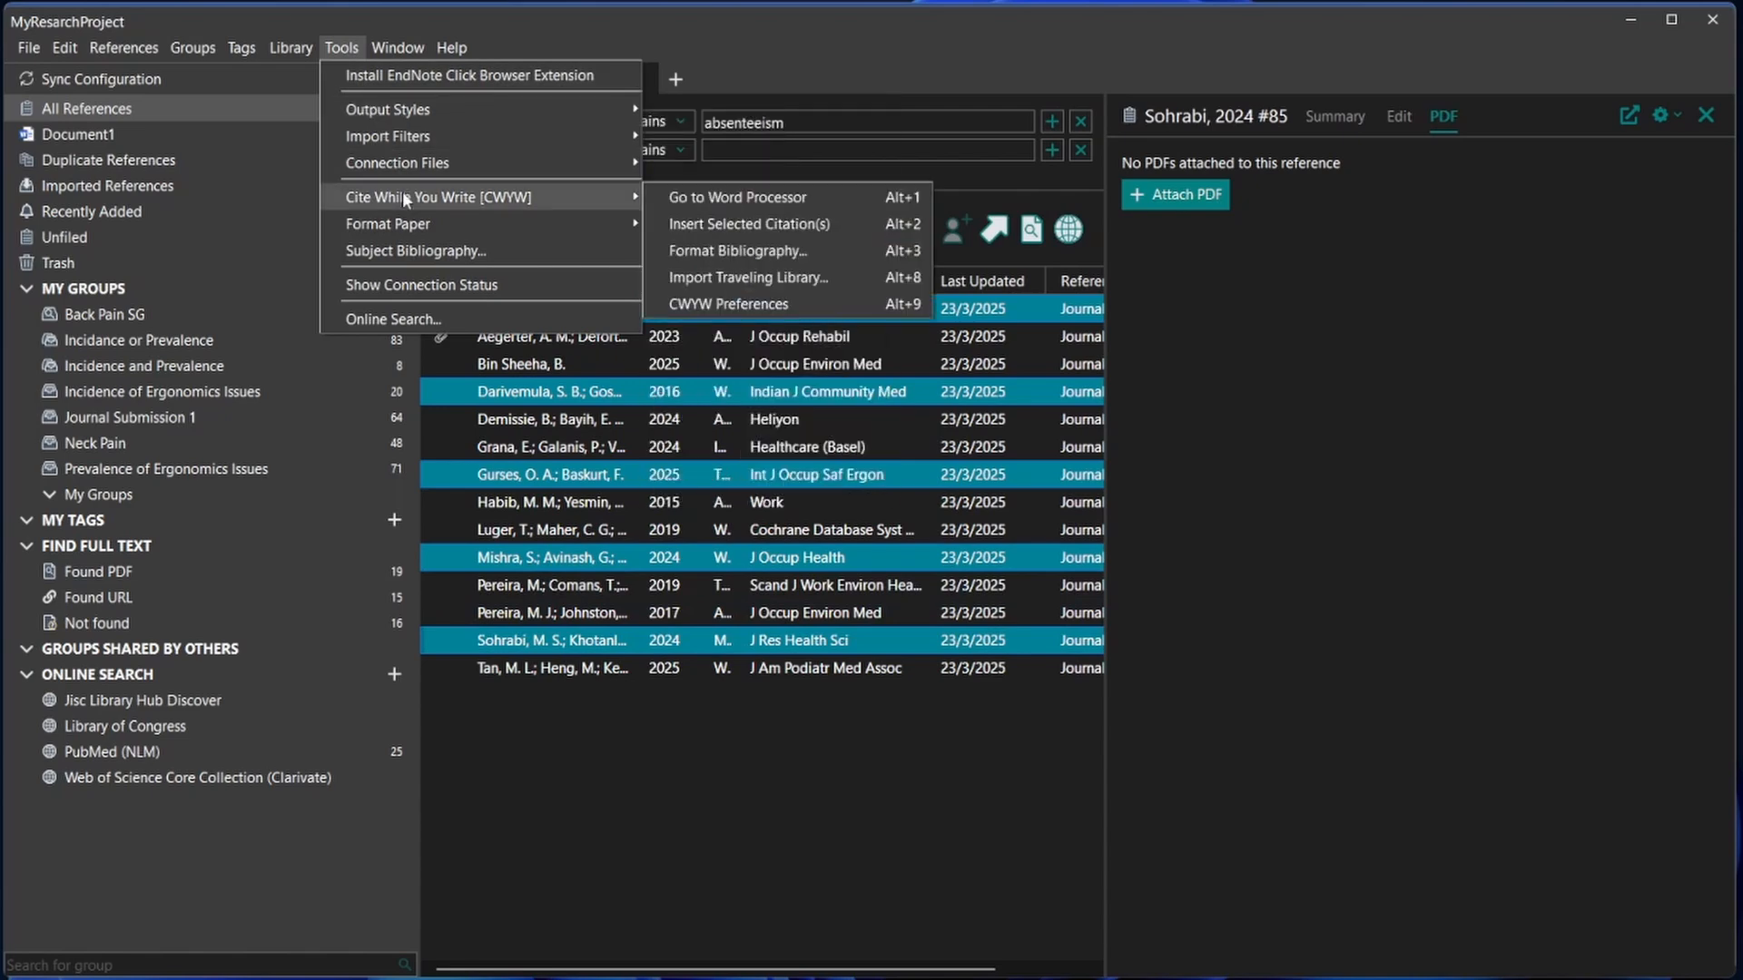
left_click(908, 227)
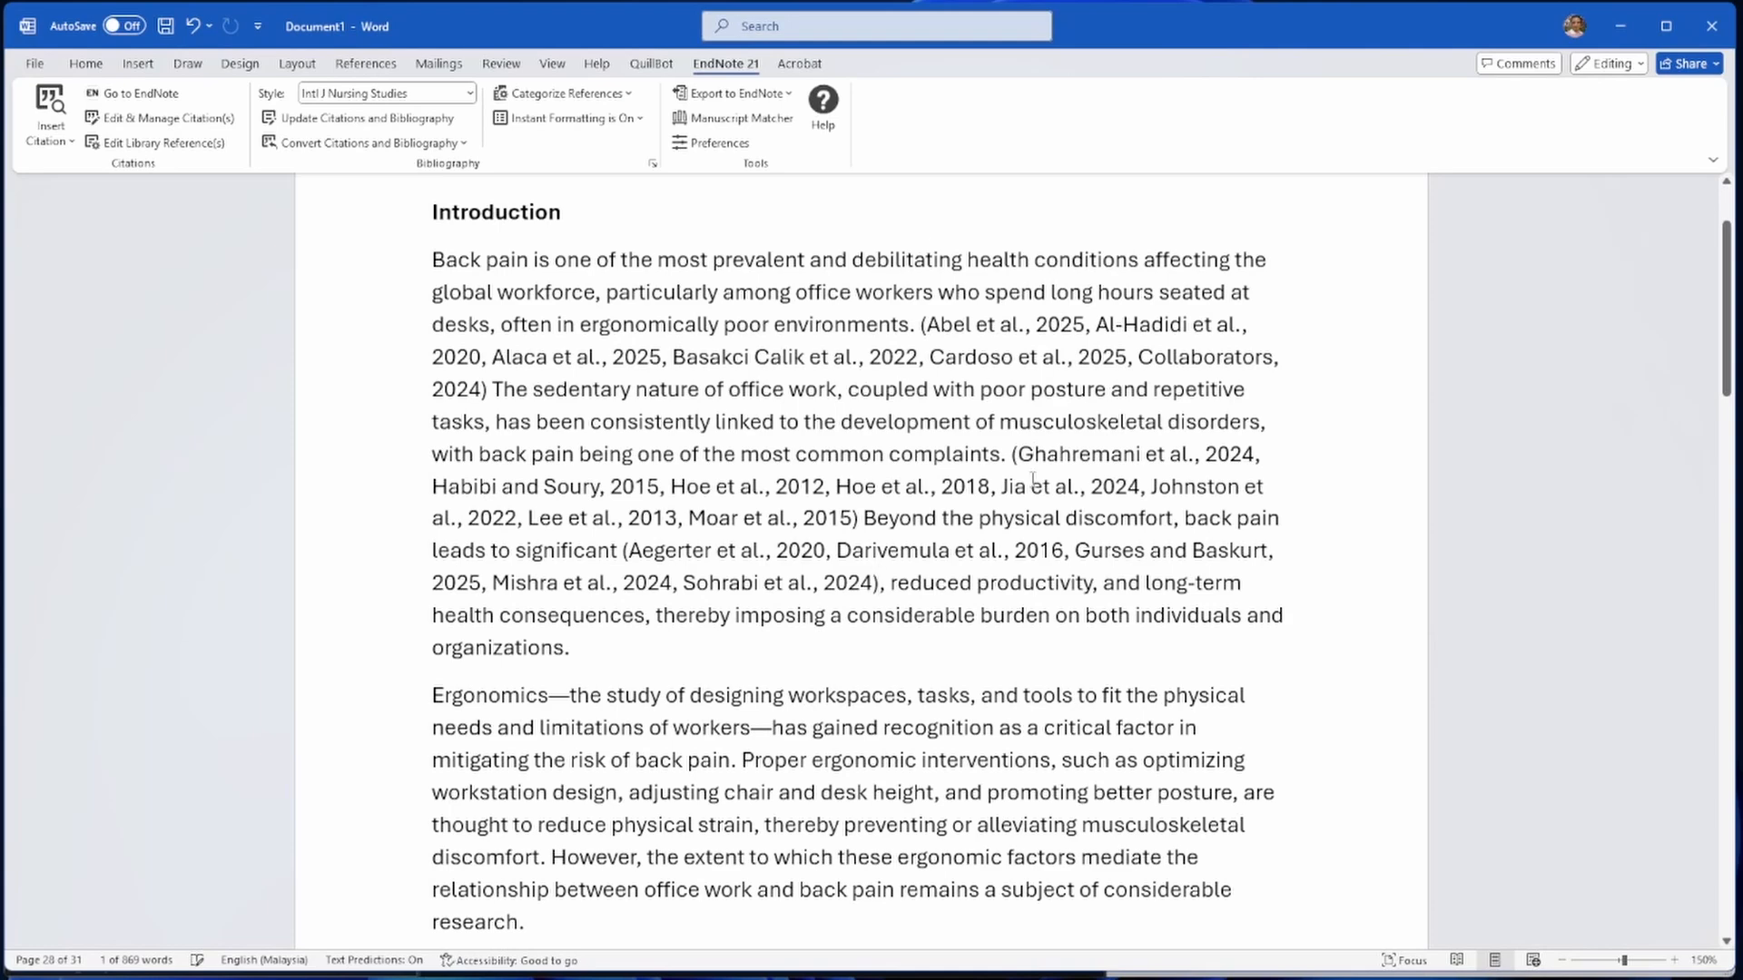